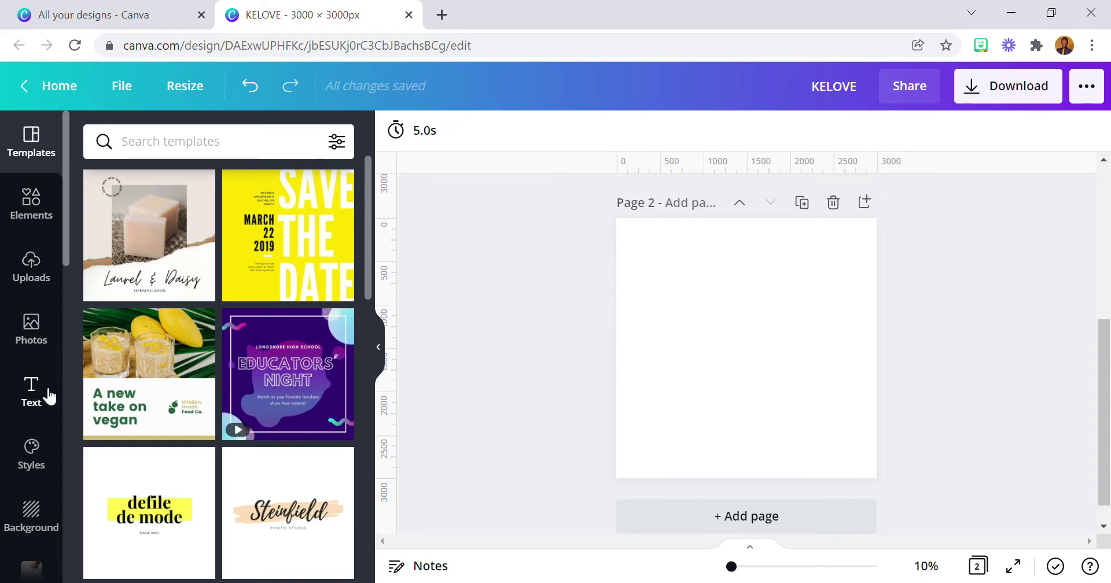
- Add a heading reading KELOVE and set its font to Bebas Neue
{"action": "left_click", "coordinate": [31, 391]}
{"action": "left_click", "coordinate": [164, 238]}
{"action": "left_click_drag", "start_coordinate": [766, 363], "coordinate": [853, 395]}
{"action": "type", "text": "KELOVE"}
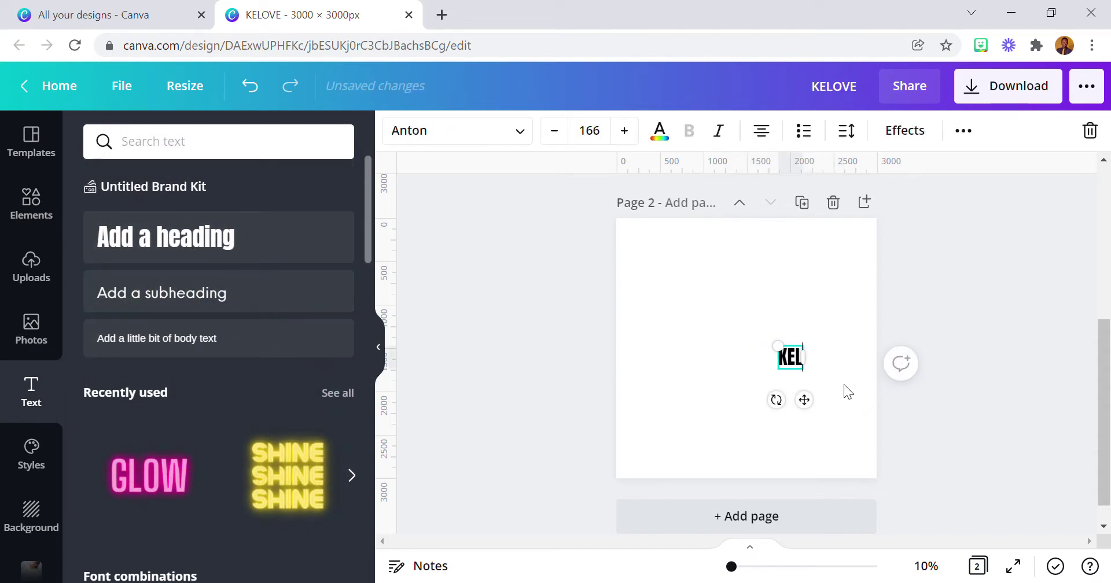
{"action": "left_click", "coordinate": [484, 142]}
{"action": "left_click", "coordinate": [289, 232]}
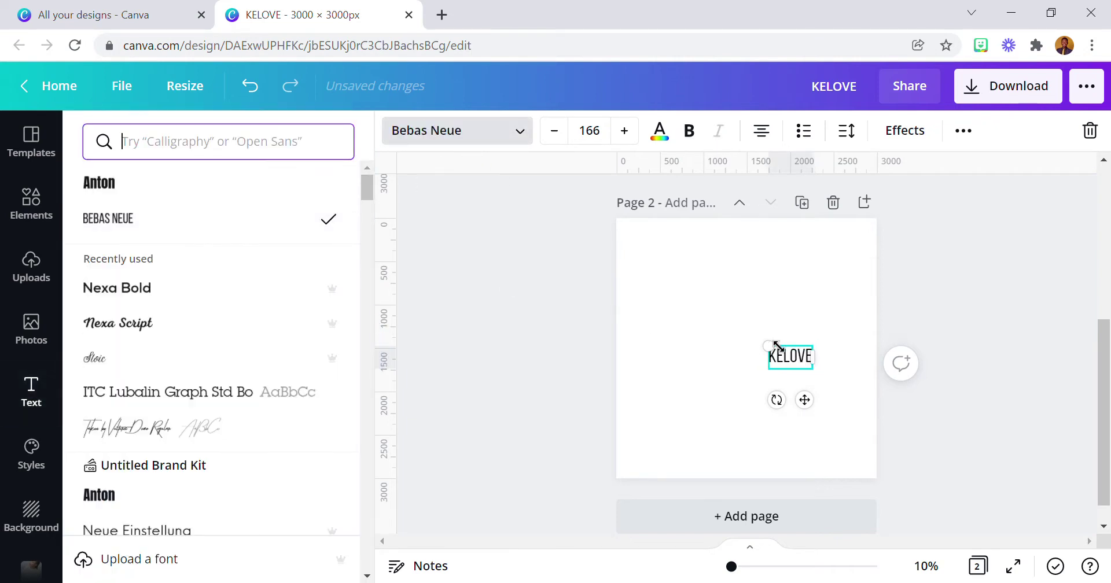
- Enlarge the KELOVE heading to font size 552
{"action": "left_click_drag", "start_coordinate": [768, 346], "coordinate": [704, 312]}
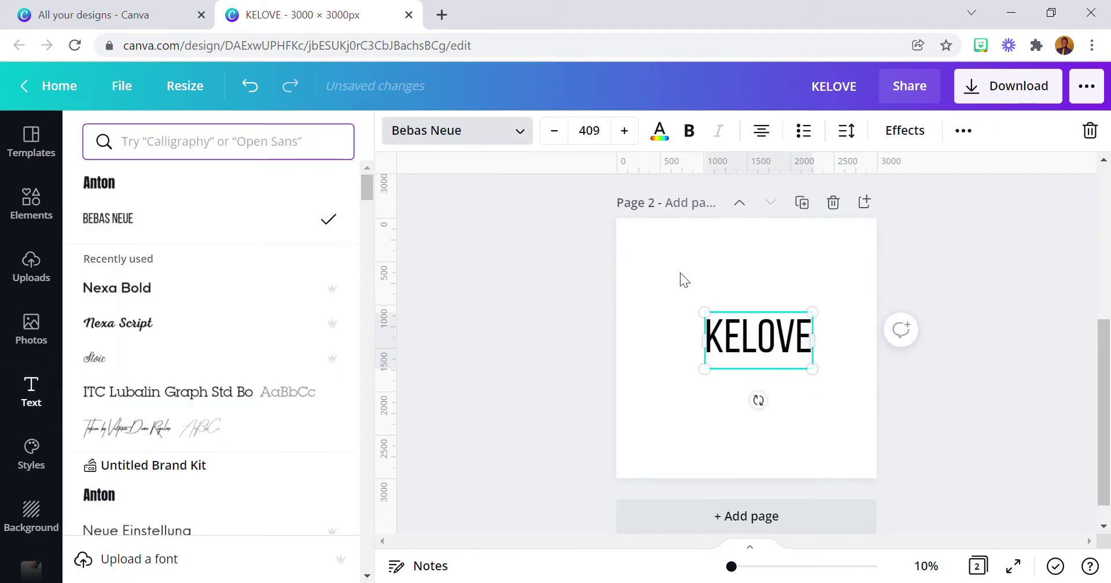
{"action": "left_click", "coordinate": [603, 134]}
{"action": "double_click", "coordinate": [604, 133]}
{"action": "type", "text": "5"}
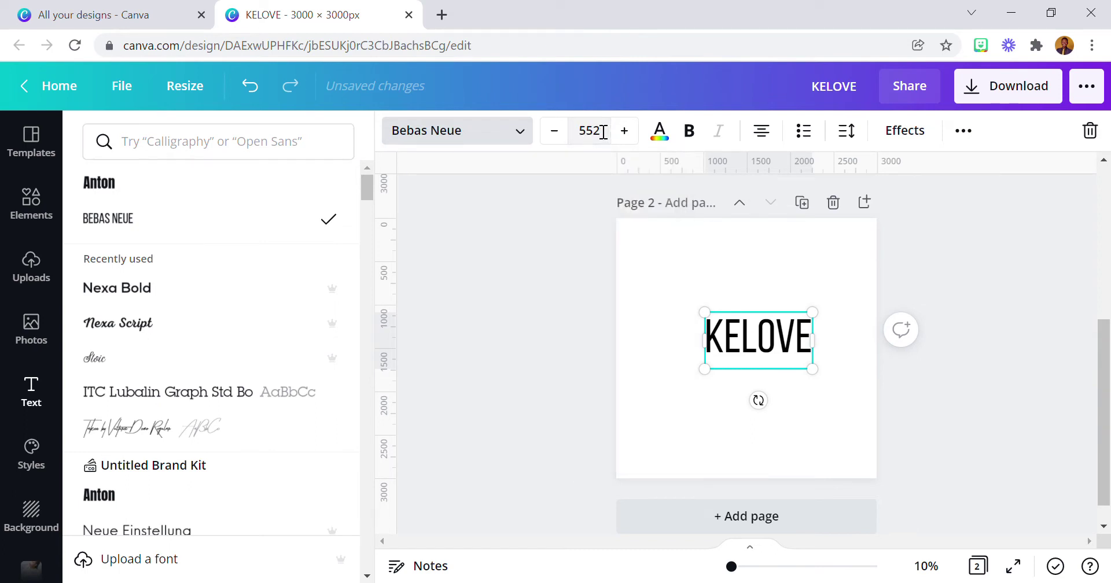
{"action": "type", "text": "52"}
{"action": "key", "text": "Return"}
- Make KELOVE bold and centre it on the page
{"action": "left_click", "coordinate": [706, 283]}
{"action": "left_click", "coordinate": [722, 317]}
{"action": "left_click", "coordinate": [689, 131]}
{"action": "left_click_drag", "start_coordinate": [801, 362], "coordinate": [794, 356]}
{"action": "left_click", "coordinate": [781, 257]}
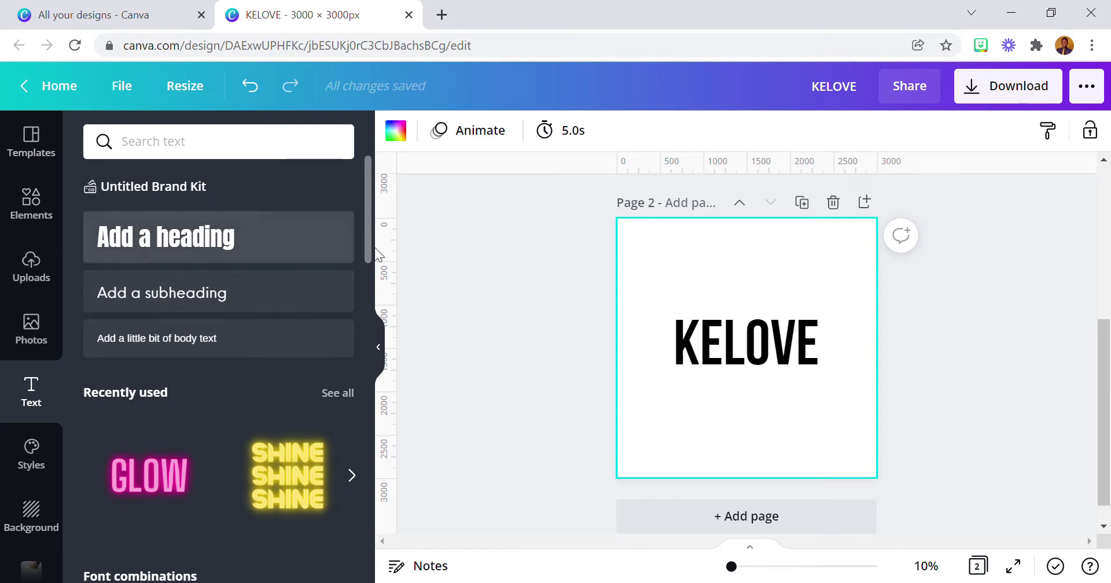
- Duplicate the KELOVE page and enable a transparent background in the download options
{"action": "left_click", "coordinate": [803, 203]}
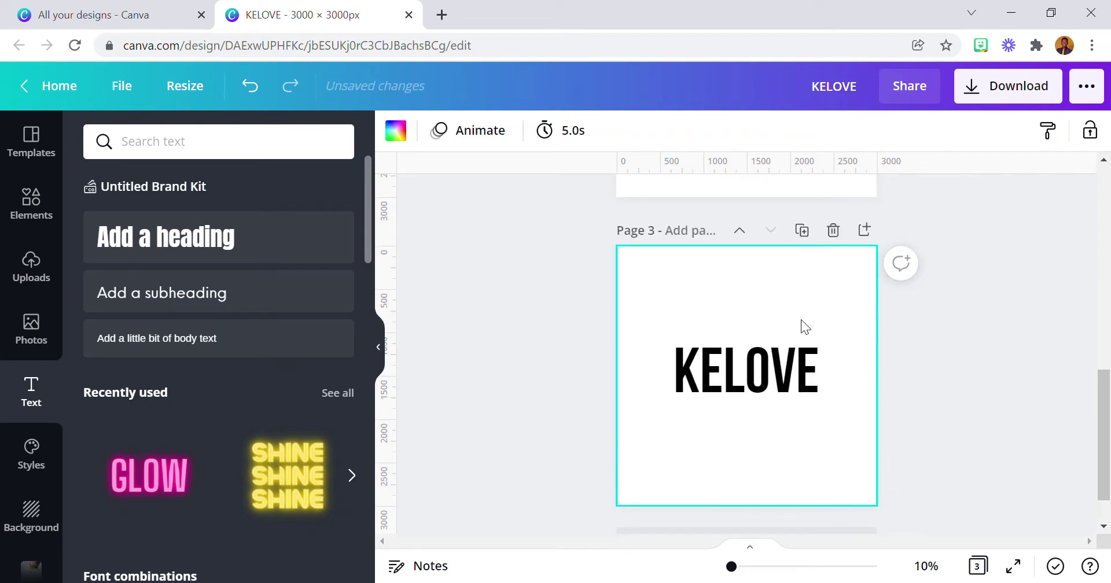
{"action": "left_click", "coordinate": [1002, 98]}
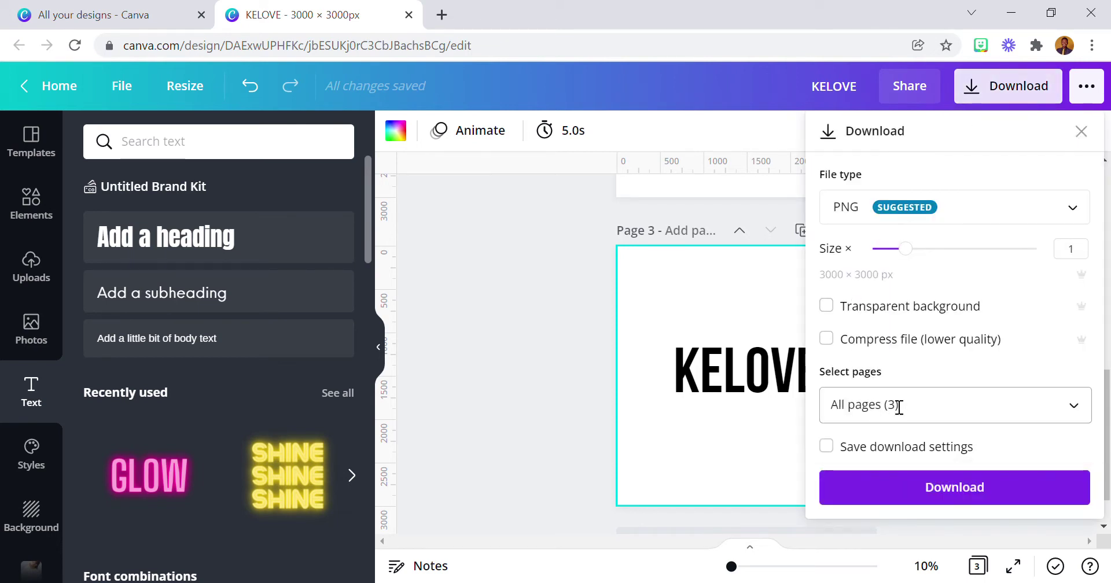
{"action": "left_click", "coordinate": [827, 306]}
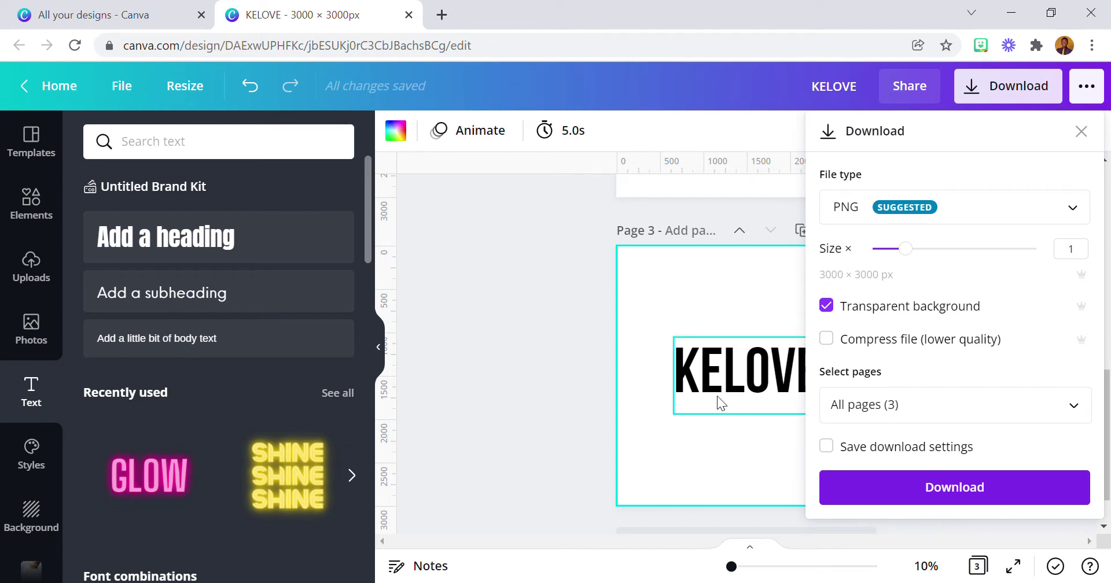
- Turn the transparent background back off and show the uploaded images
{"action": "left_click", "coordinate": [827, 305]}
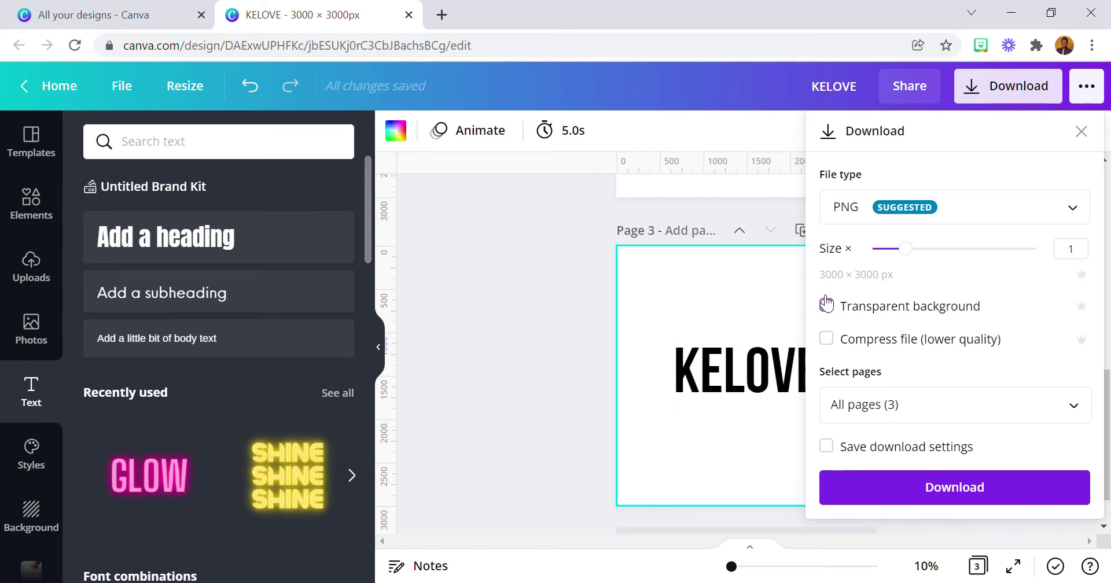
{"action": "left_click", "coordinate": [763, 297]}
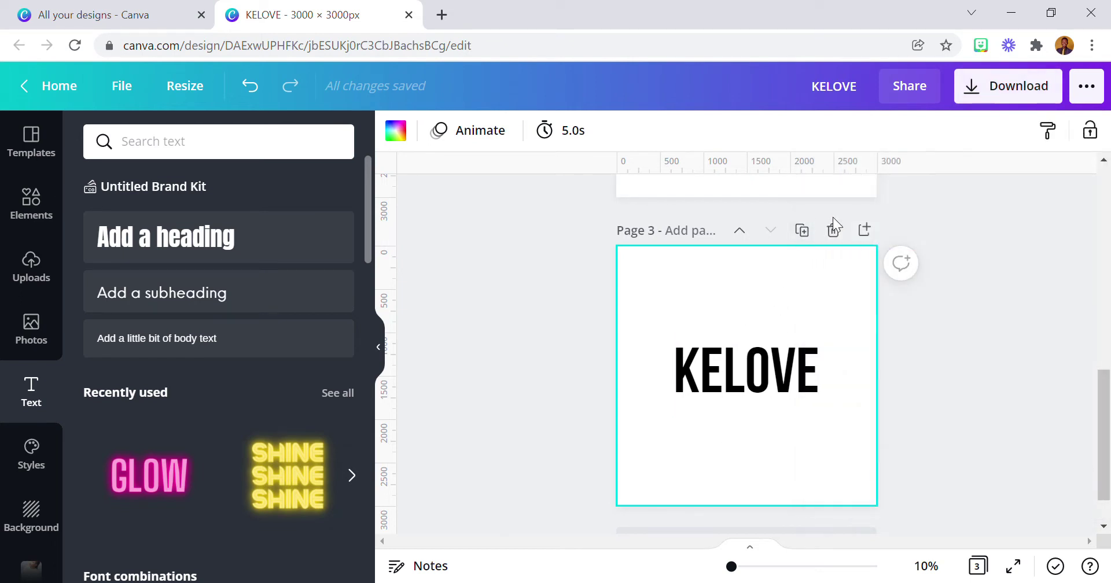
{"action": "left_click", "coordinate": [21, 263]}
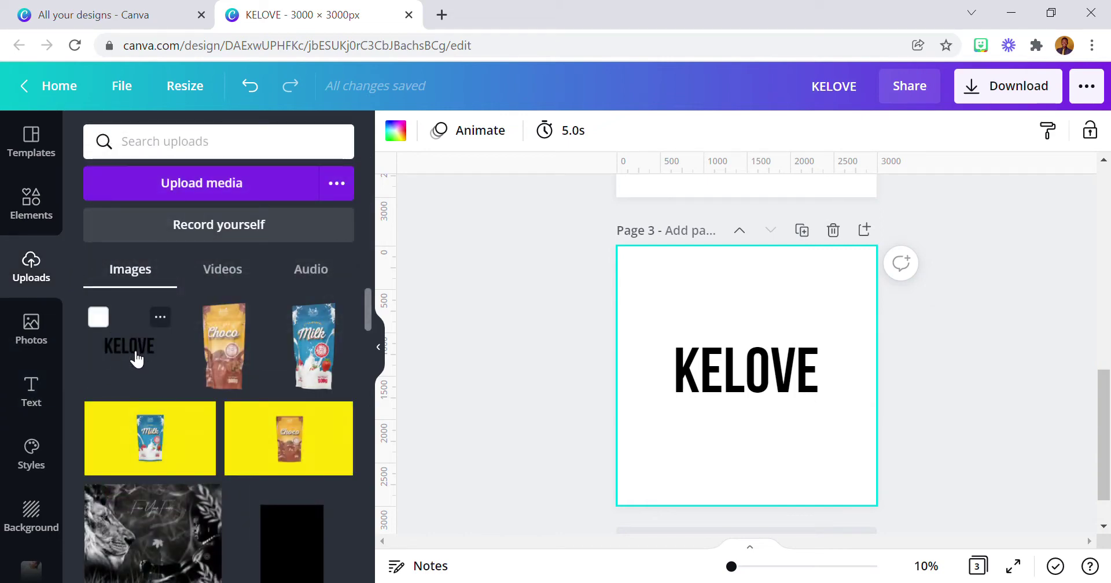
- Delete page 3 and give page 2 a yellow background behind KELOVE
{"action": "left_click", "coordinate": [38, 154]}
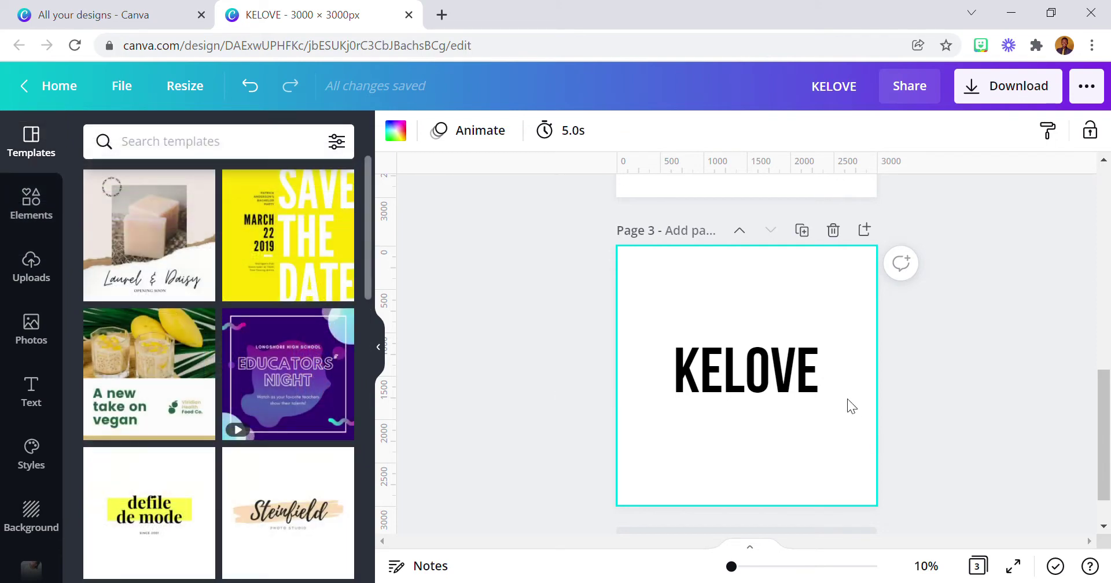
{"action": "left_click", "coordinate": [832, 240]}
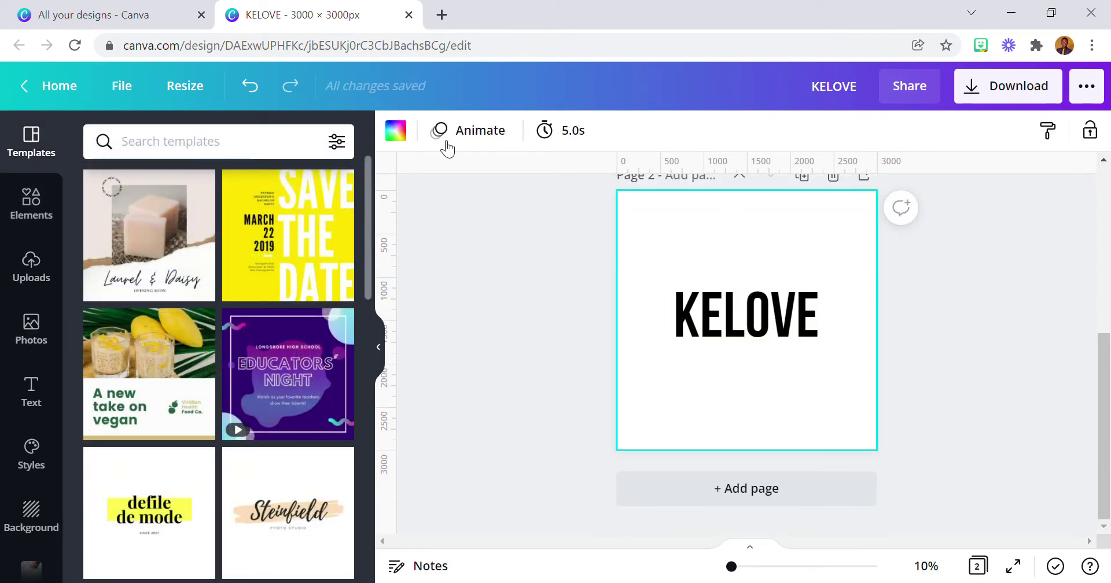
{"action": "left_click", "coordinate": [395, 131]}
{"action": "left_click", "coordinate": [194, 222]}
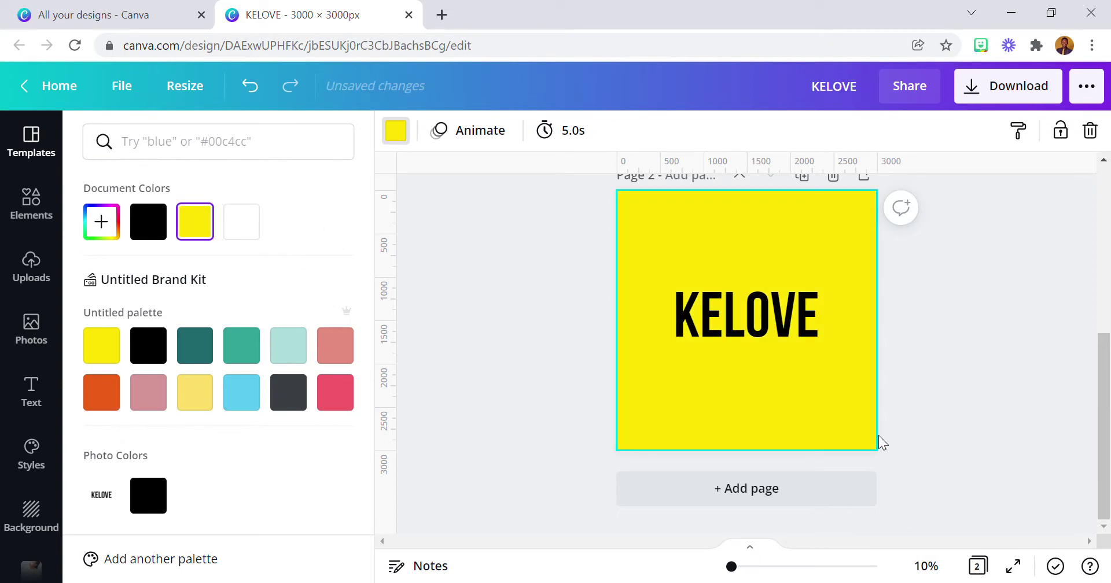
{"action": "left_click", "coordinate": [816, 325]}
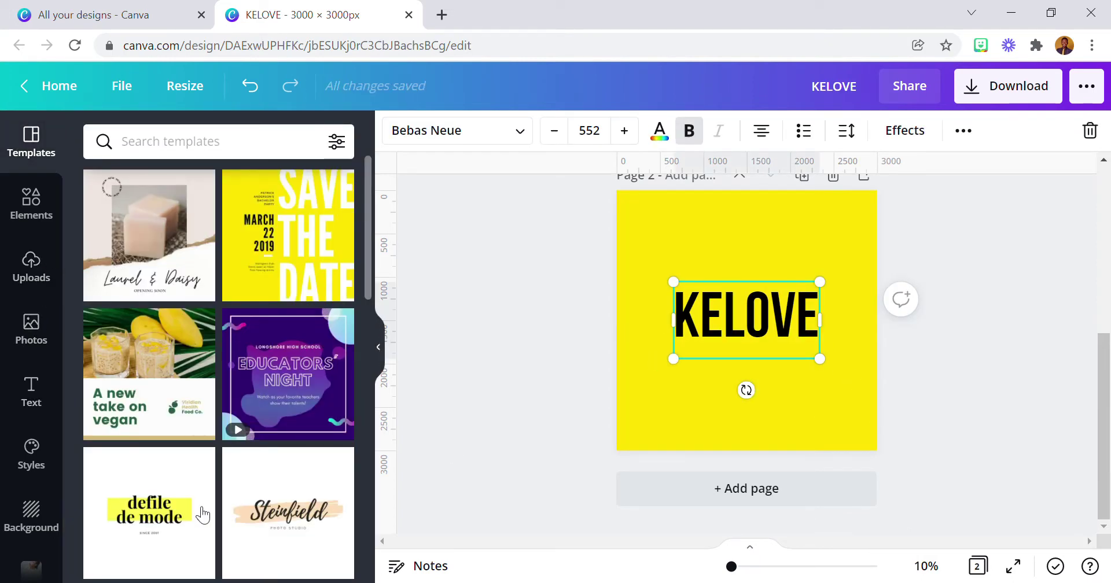
- Add the uploaded KELOVE image to page 2 and move it to the upper right
{"action": "left_click", "coordinate": [32, 267]}
{"action": "left_click", "coordinate": [138, 342]}
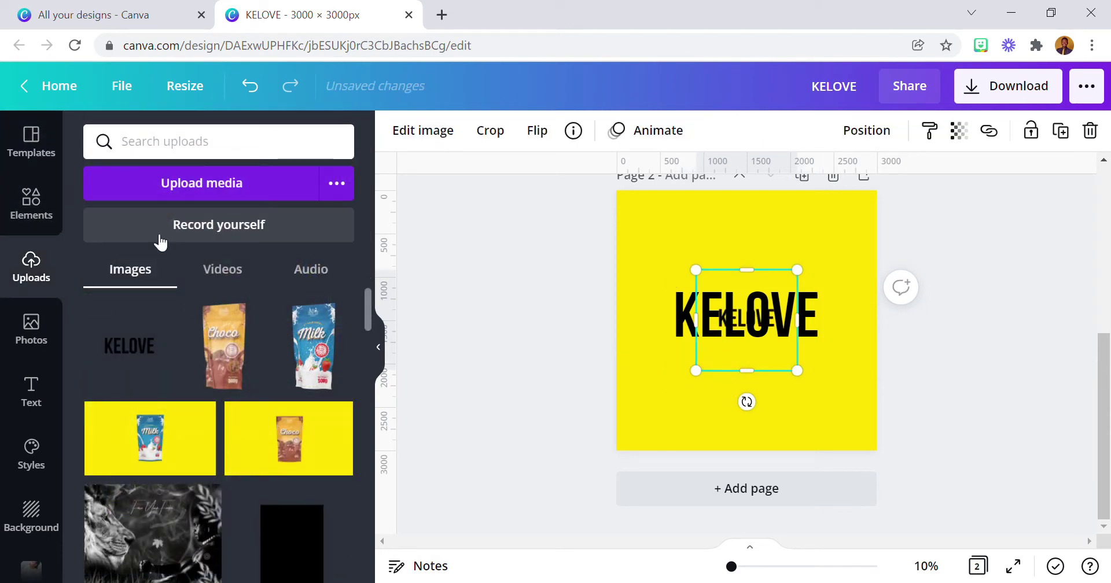
{"action": "left_click", "coordinate": [31, 202]}
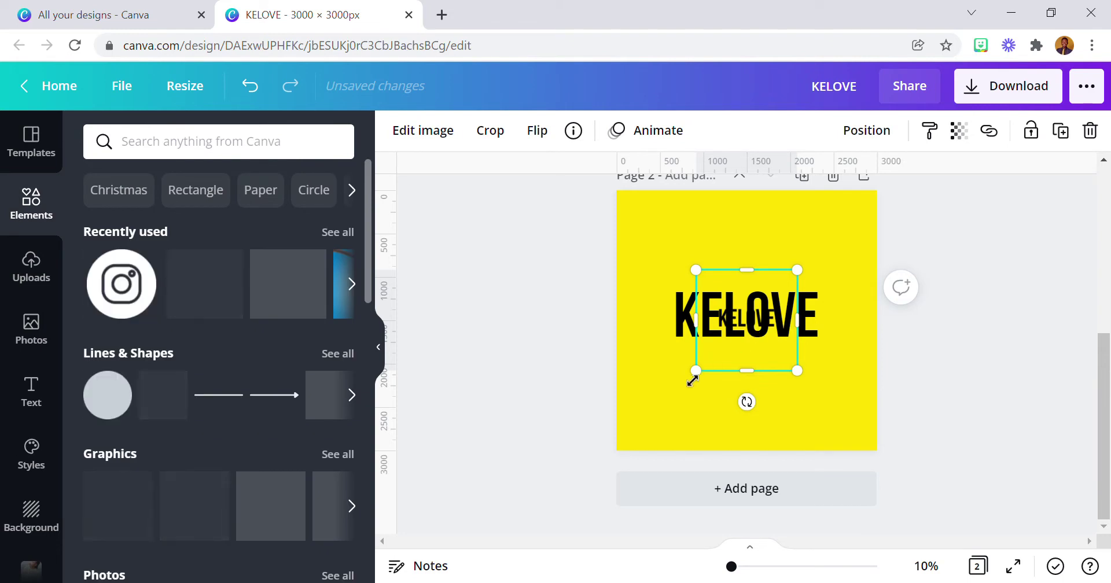
{"action": "left_click", "coordinate": [655, 366]}
{"action": "left_click_drag", "start_coordinate": [730, 346], "coordinate": [778, 295]}
- Make the large KELOVE text white
{"action": "left_click", "coordinate": [684, 349]}
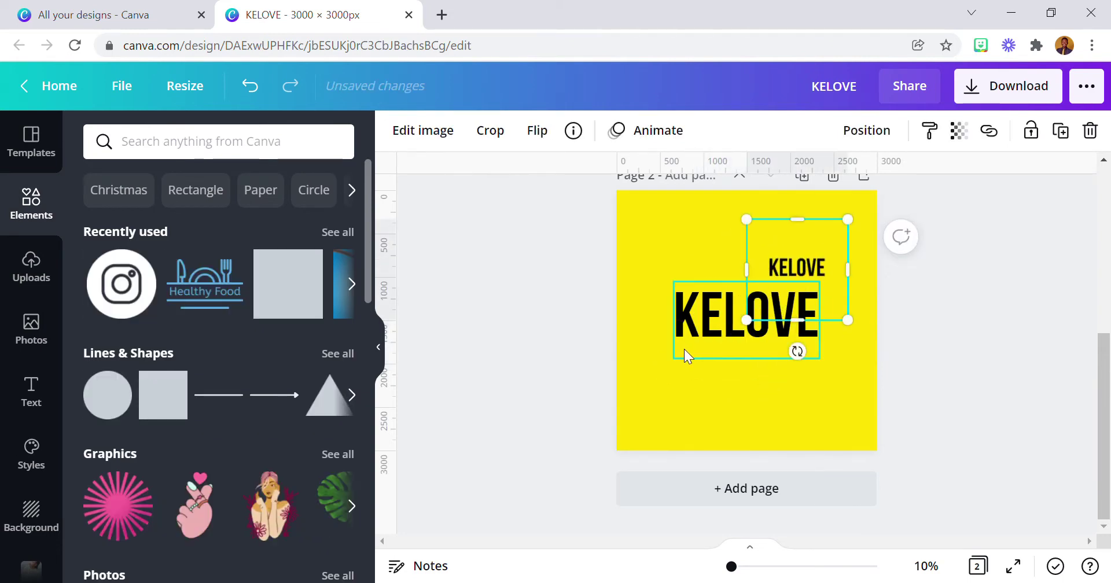
{"action": "left_click", "coordinate": [659, 133]}
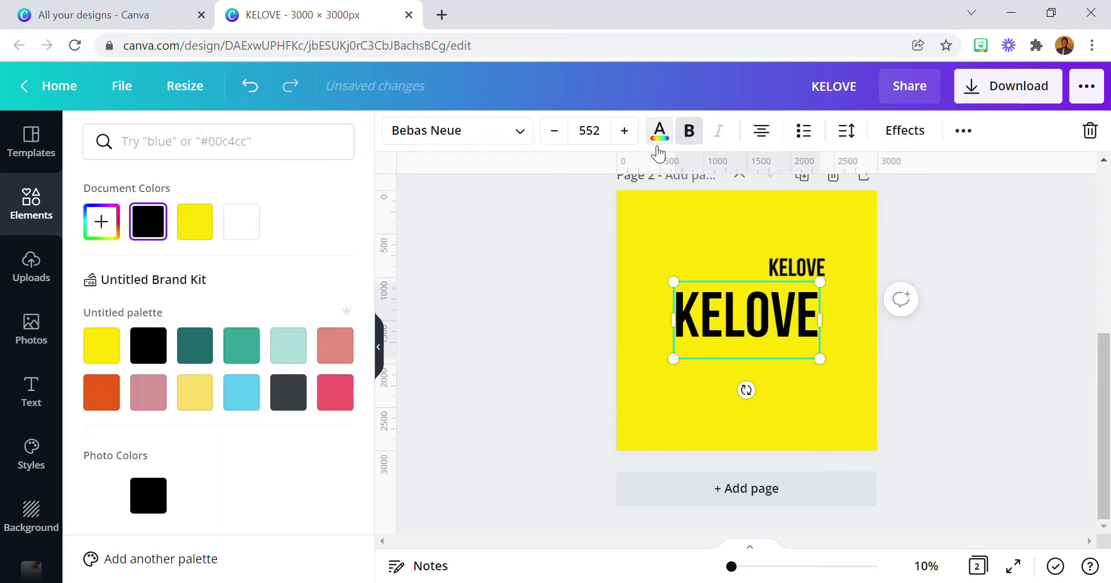
{"action": "left_click", "coordinate": [243, 228]}
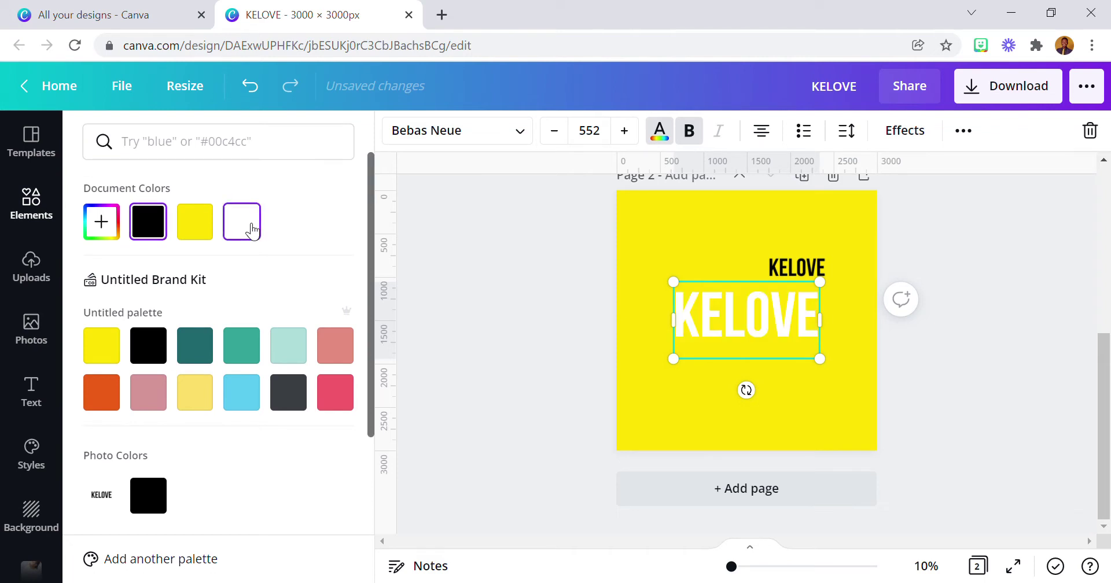
- Crop the KELOVE image tightly on all four edges, enlarging it partway
{"action": "left_click", "coordinate": [842, 255]}
{"action": "left_click_drag", "start_coordinate": [813, 225], "coordinate": [810, 242]}
{"action": "left_click_drag", "start_coordinate": [801, 330], "coordinate": [801, 305]}
{"action": "left_click_drag", "start_coordinate": [747, 269], "coordinate": [767, 273]}
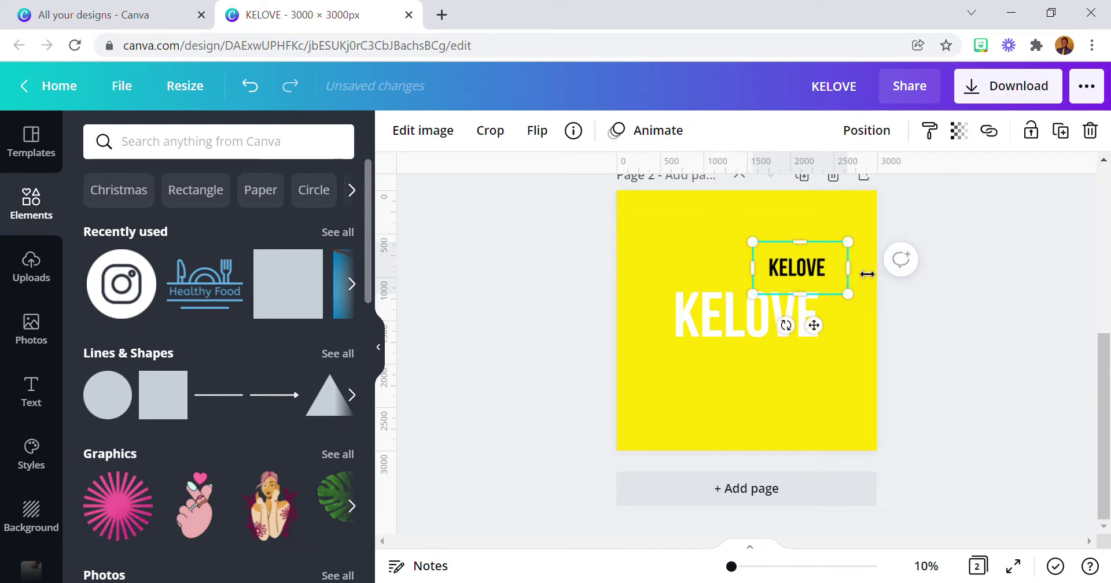
{"action": "left_click_drag", "start_coordinate": [857, 272], "coordinate": [848, 272]}
{"action": "left_click_drag", "start_coordinate": [752, 294], "coordinate": [690, 342]}
{"action": "left_click_drag", "start_coordinate": [757, 246], "coordinate": [752, 254]}
{"action": "left_click_drag", "start_coordinate": [691, 296], "coordinate": [702, 296]}
{"action": "left_click_drag", "start_coordinate": [840, 296], "coordinate": [833, 296]}
{"action": "mouse_move", "coordinate": [764, 346]}
{"action": "left_mouse_down"}
{"action": "mouse_move", "coordinate": [766, 325]}
{"action": "mouse_move", "coordinate": [765, 340]}
{"action": "left_mouse_up"}
{"action": "left_click_drag", "start_coordinate": [675, 335], "coordinate": [684, 347]}
- Enlarge the cropped KELOVE image to cover the white text
{"action": "mouse_move", "coordinate": [821, 340]}
{"action": "left_mouse_down"}
{"action": "mouse_move", "coordinate": [845, 367]}
{"action": "mouse_move", "coordinate": [841, 339]}
{"action": "left_mouse_up"}
{"action": "left_click_drag", "start_coordinate": [835, 273], "coordinate": [840, 270]}
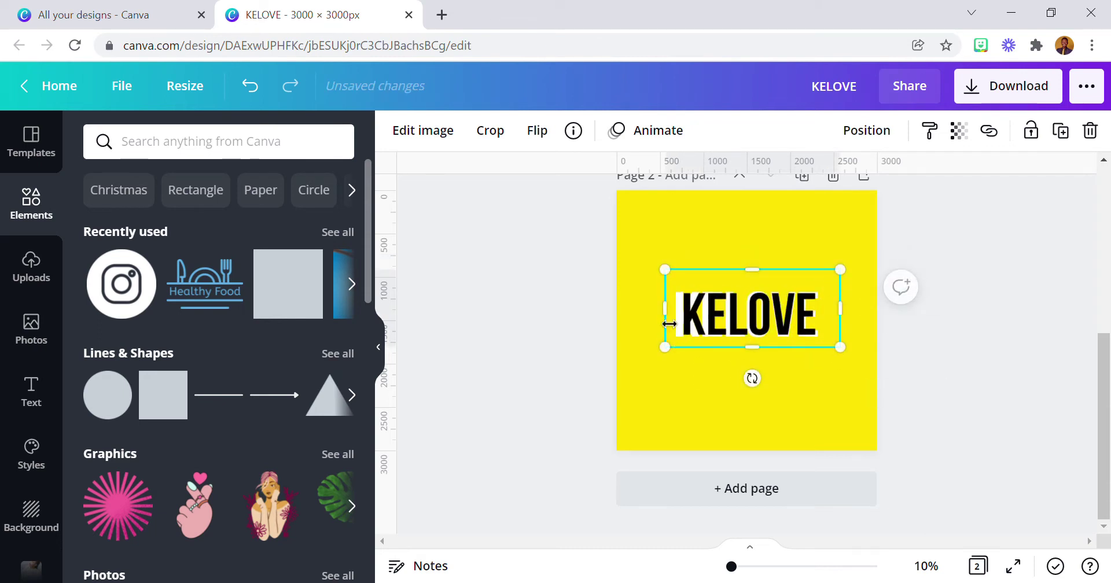
{"action": "left_click_drag", "start_coordinate": [670, 280], "coordinate": [661, 268]}
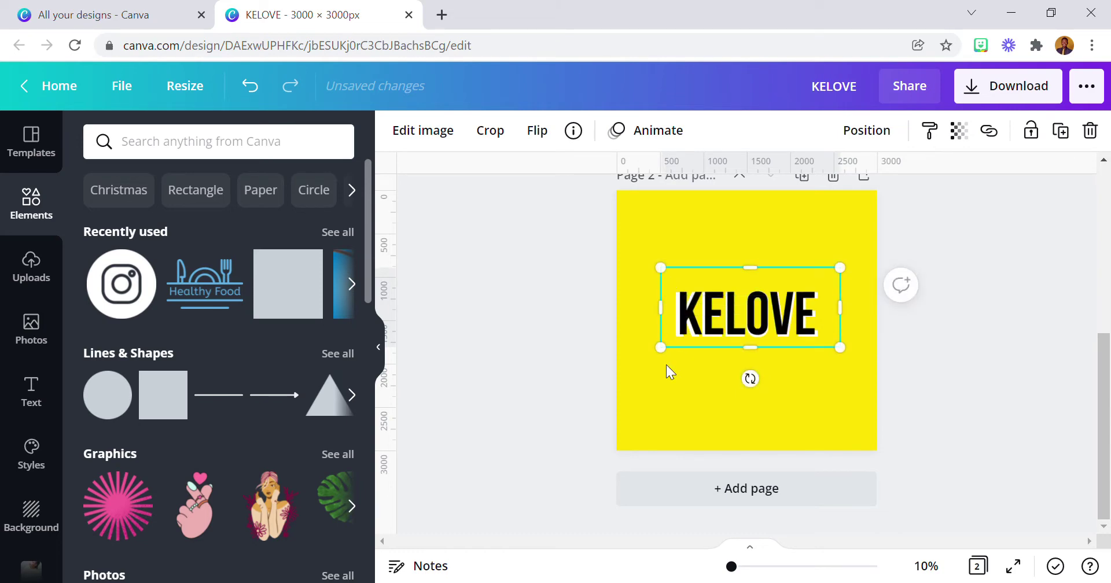
{"action": "left_click_drag", "start_coordinate": [670, 361], "coordinate": [662, 362]}
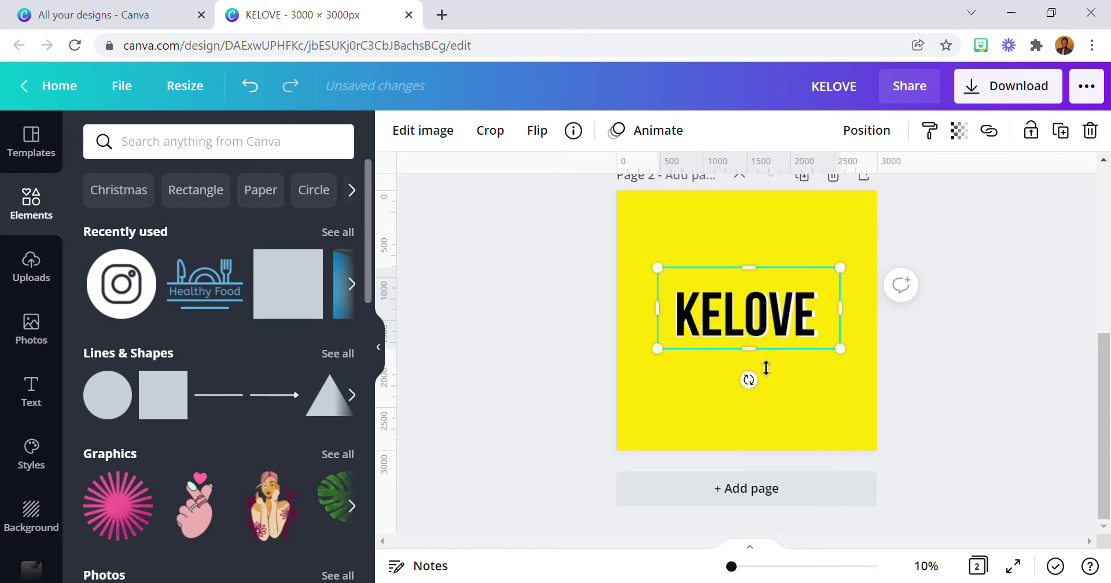
- Nudge the black KELOVE image slightly at 50% zoom, then fit the page in view
{"action": "left_click", "coordinate": [923, 567]}
{"action": "left_click", "coordinate": [899, 367]}
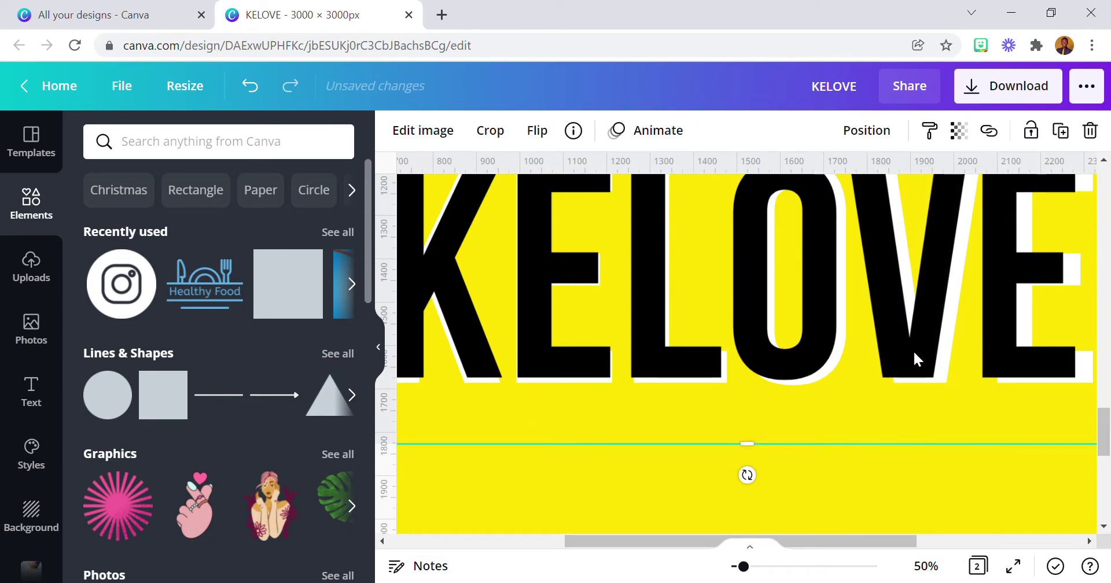
{"action": "scroll", "coordinate": [937, 363], "scroll_direction": "up", "scroll_amount": 2}
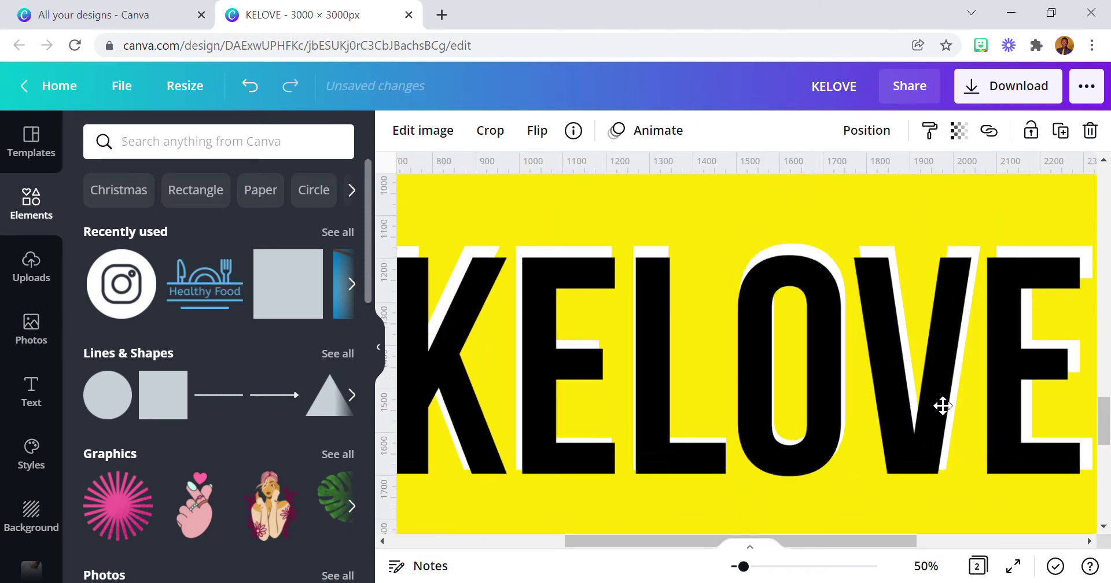
{"action": "left_click_drag", "start_coordinate": [942, 401], "coordinate": [952, 400]}
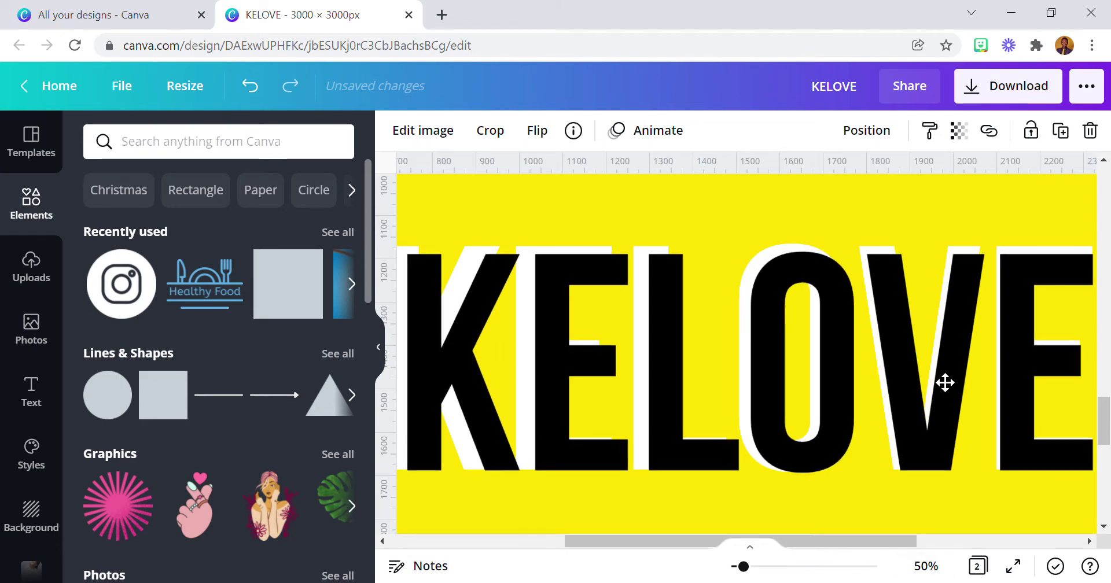
{"action": "left_click", "coordinate": [926, 562]}
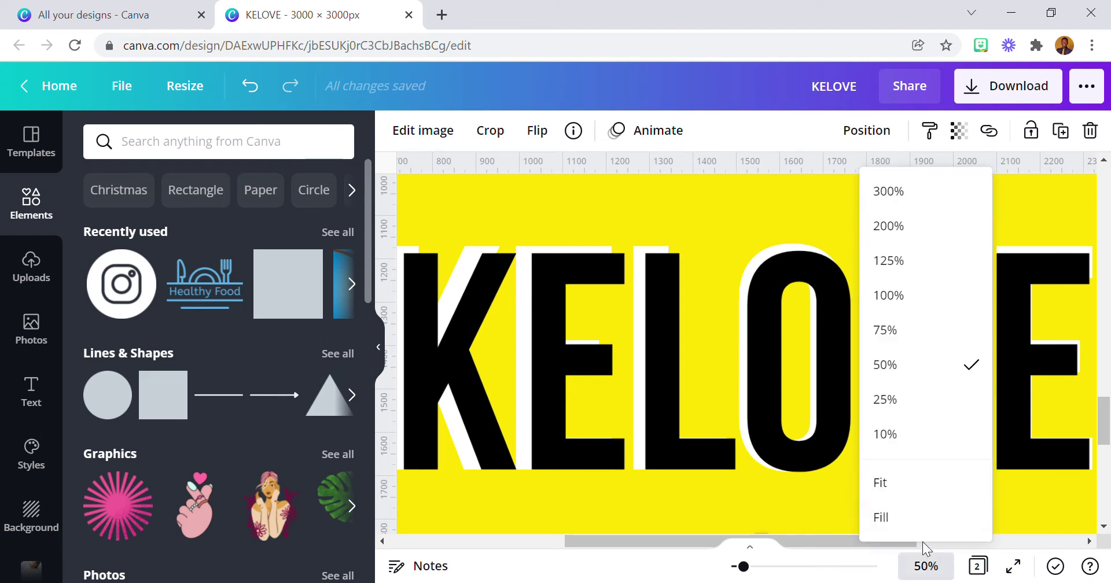
{"action": "left_click", "coordinate": [915, 483]}
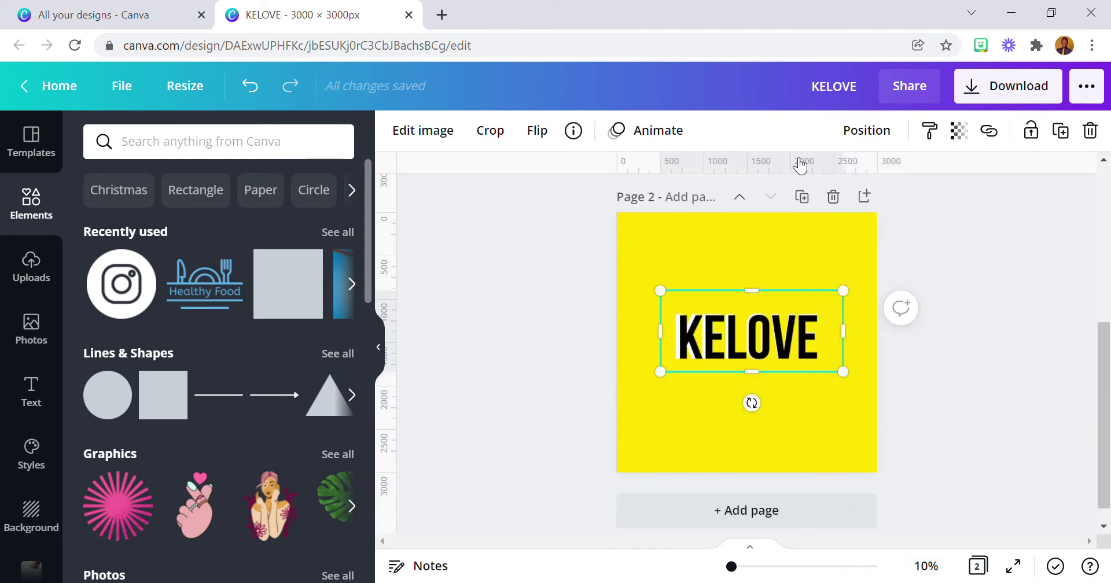
- Give the KELOVE image a blur of 15 and set its transparency to 52
{"action": "left_click", "coordinate": [437, 139]}
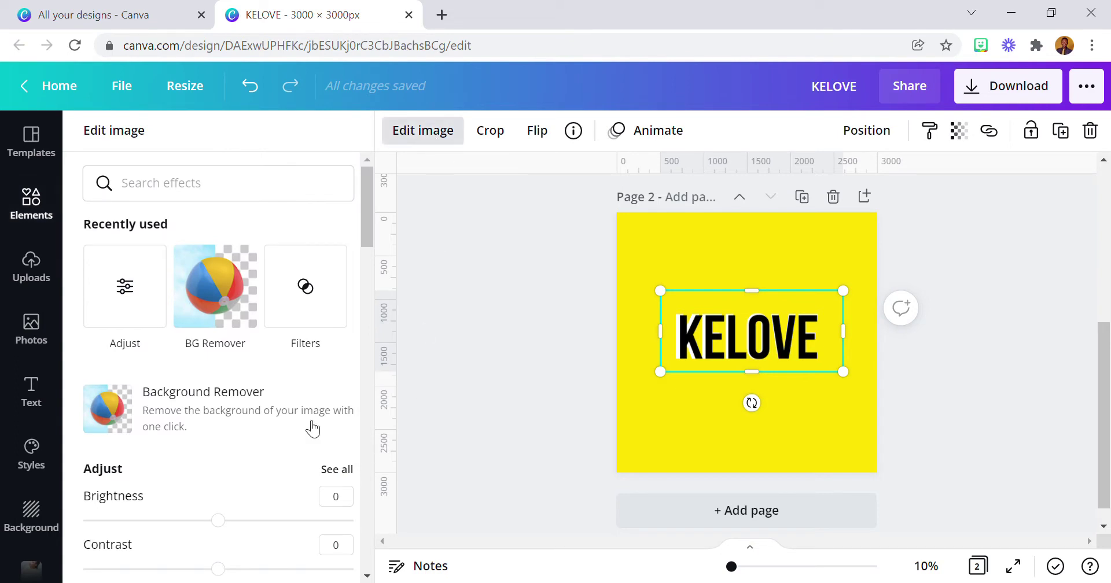
{"action": "scroll", "coordinate": [212, 505], "scroll_direction": "down", "scroll_amount": 3}
{"action": "left_click", "coordinate": [339, 382]}
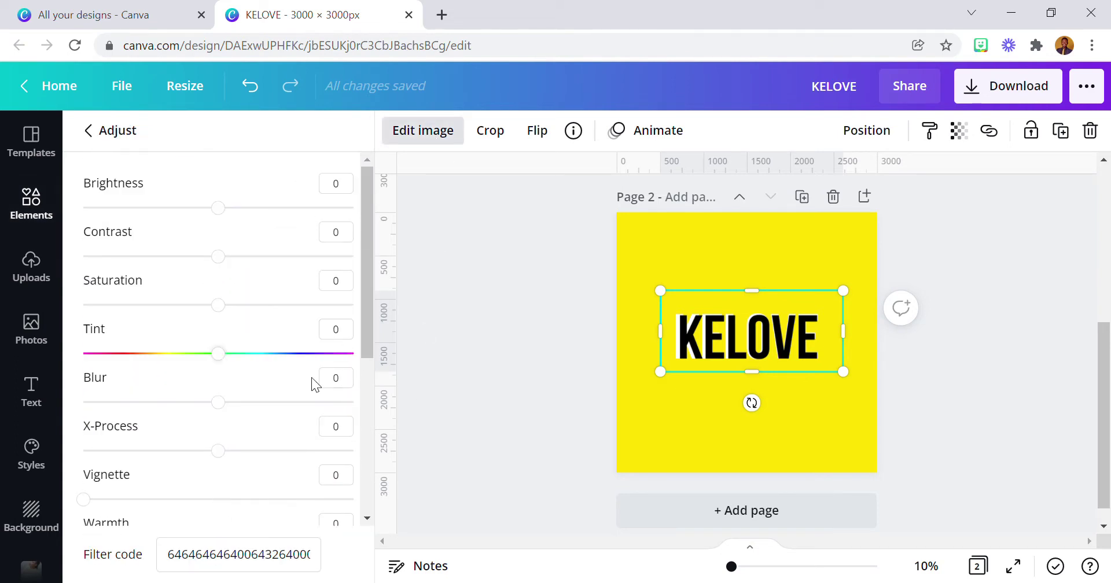
{"action": "left_click", "coordinate": [340, 385]}
{"action": "type", "text": "15"}
{"action": "key", "text": "Return"}
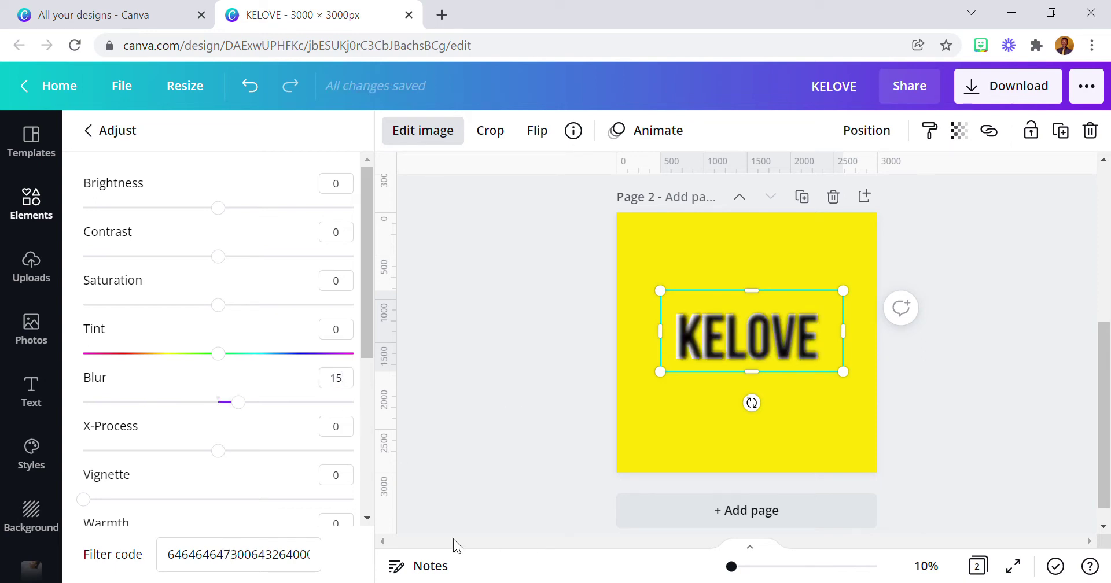
{"action": "left_click", "coordinate": [959, 131]}
{"action": "left_click_drag", "start_coordinate": [904, 186], "coordinate": [831, 211]}
- Lower the image's transparency to about 19, checking the result at 25% zoom
{"action": "left_click_drag", "start_coordinate": [825, 205], "coordinate": [820, 220]}
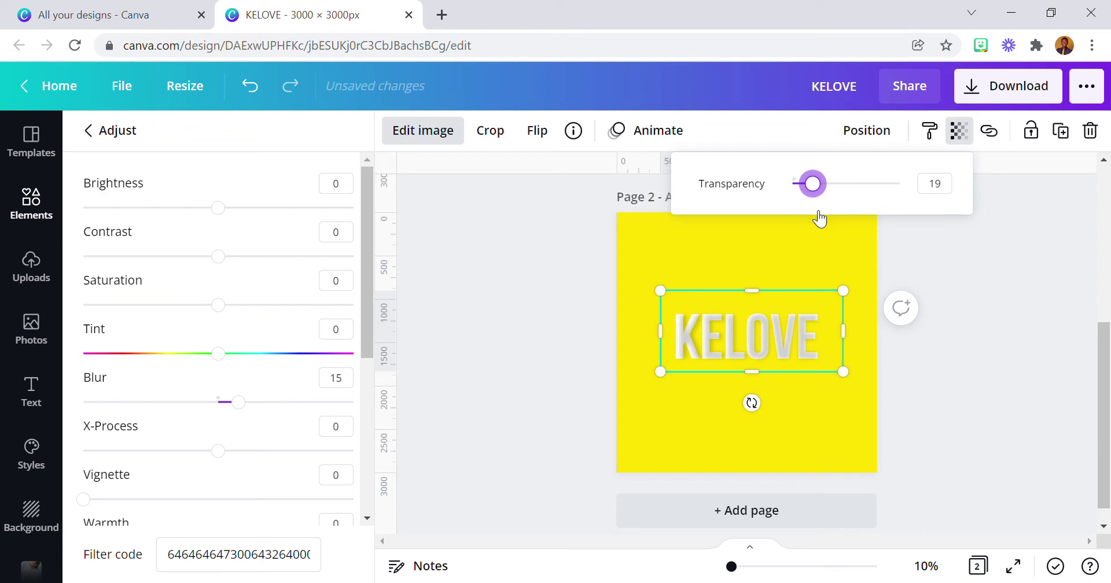
{"action": "left_click", "coordinate": [926, 566]}
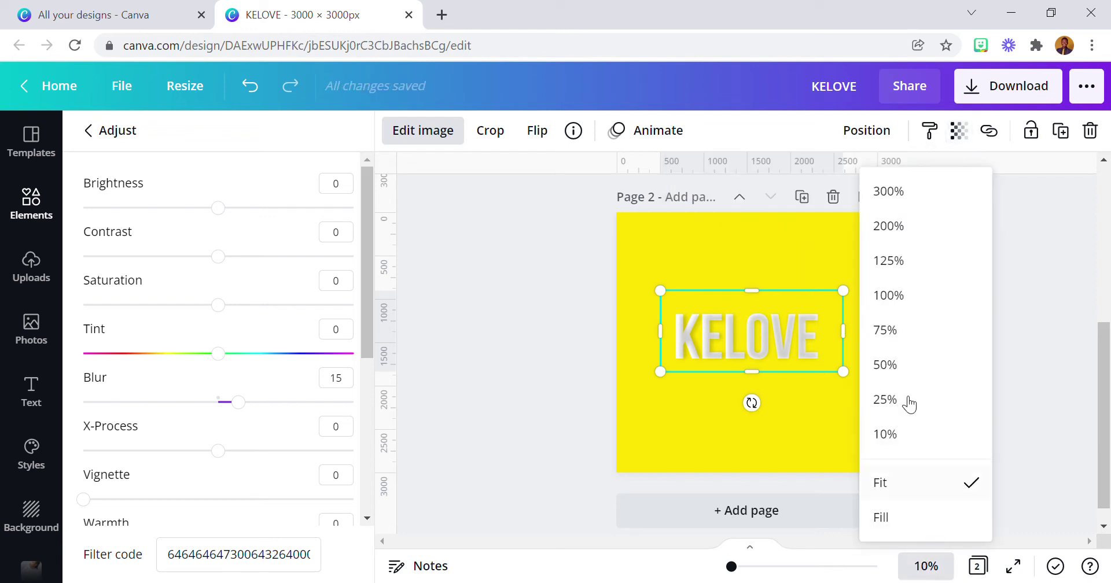
{"action": "left_click", "coordinate": [907, 400]}
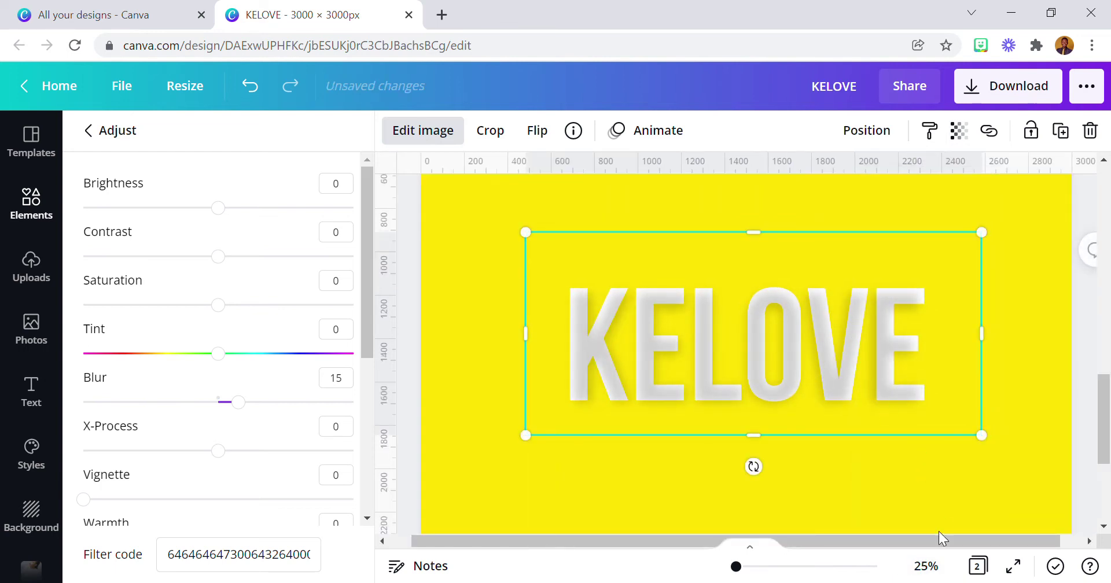
{"action": "left_click", "coordinate": [925, 566]}
{"action": "left_click", "coordinate": [914, 484]}
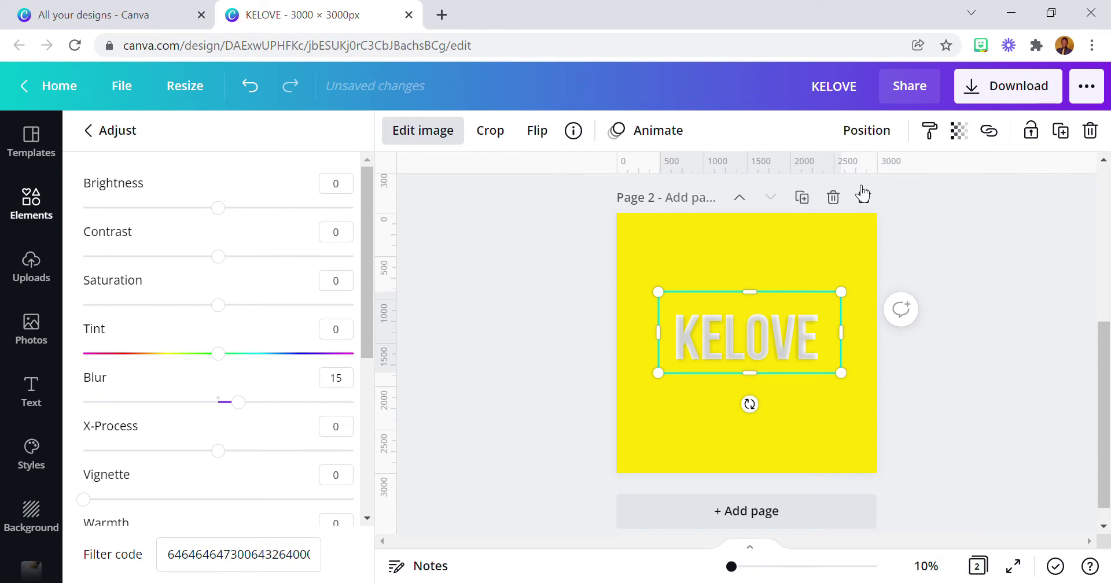
- Set the image transparency to about 15 and nudge it slightly down
{"action": "left_click", "coordinate": [962, 133]}
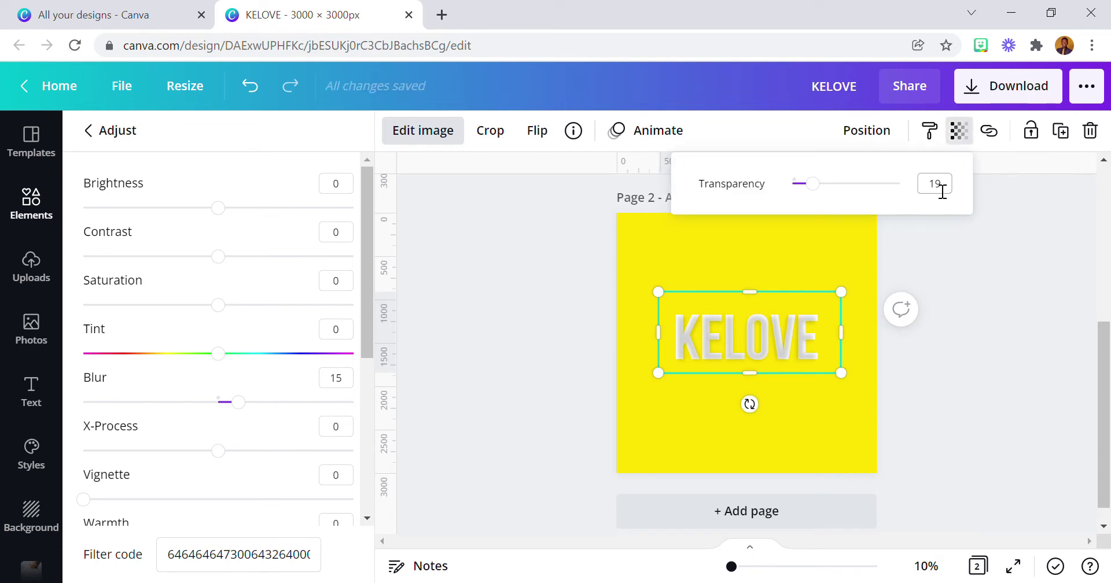
{"action": "left_click_drag", "start_coordinate": [822, 190], "coordinate": [816, 190]}
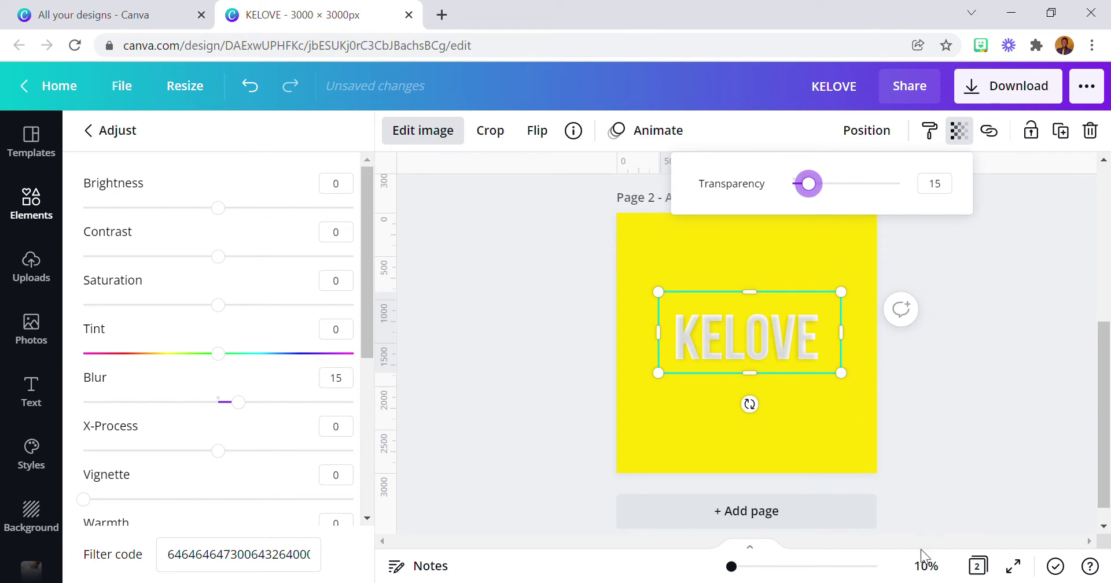
{"action": "left_click", "coordinate": [926, 566]}
{"action": "left_click", "coordinate": [921, 397]}
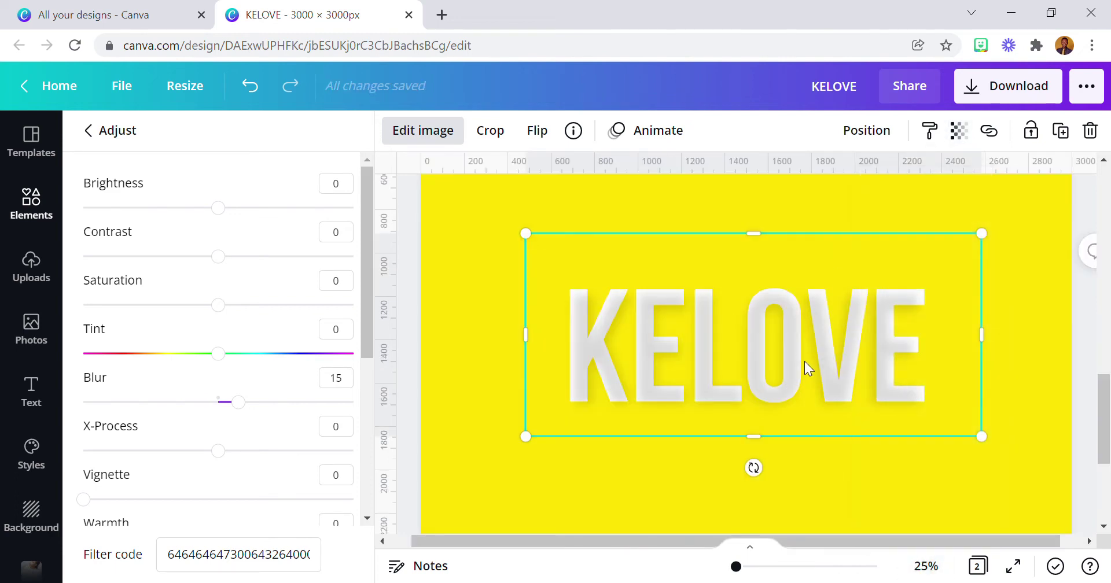
{"action": "left_click_drag", "start_coordinate": [806, 365], "coordinate": [817, 374]}
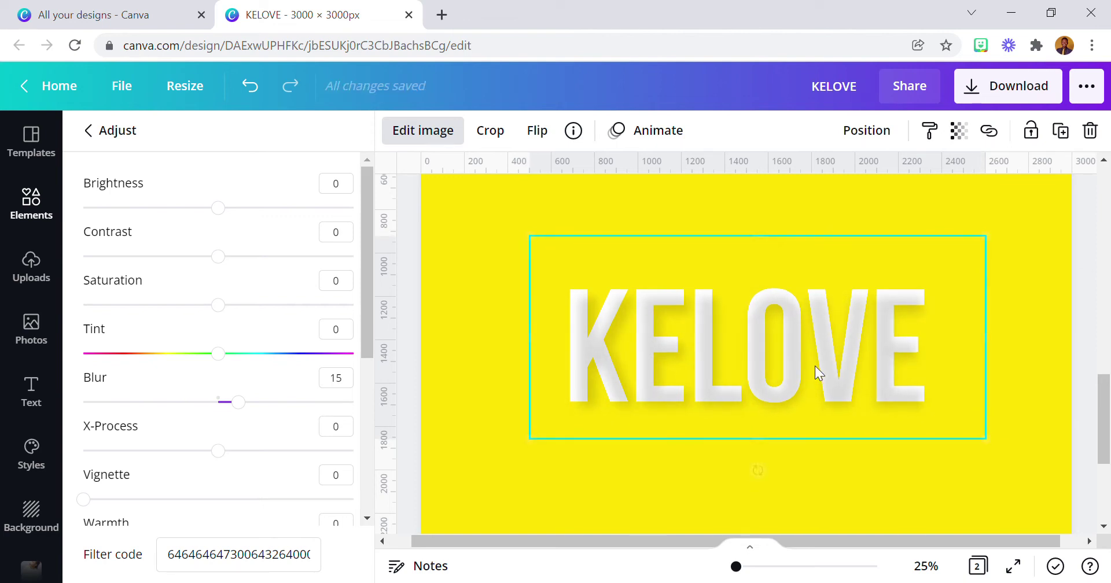
{"action": "left_click", "coordinate": [924, 566]}
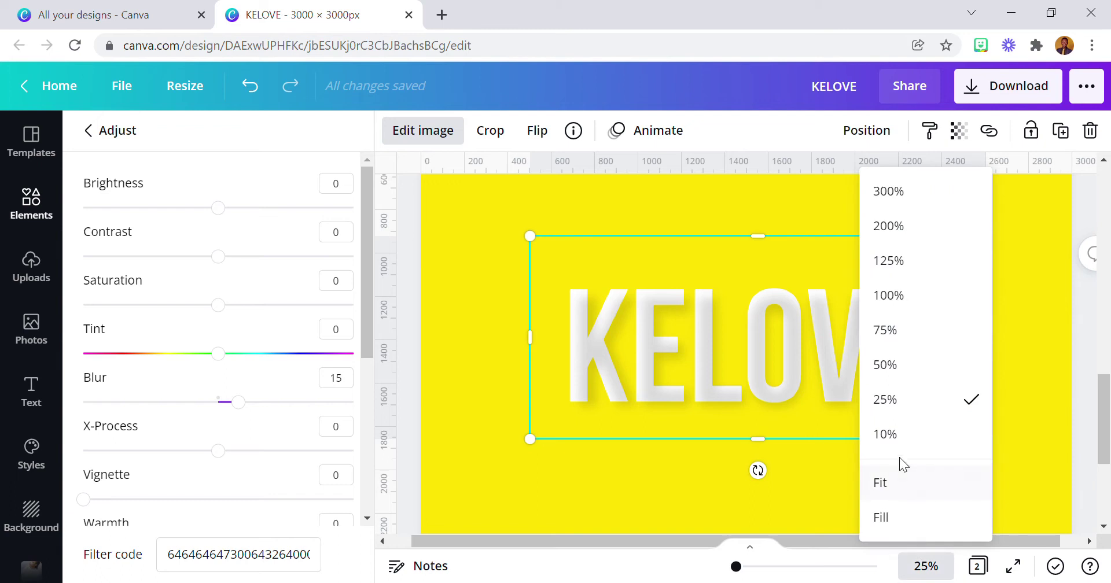
{"action": "left_click", "coordinate": [909, 483]}
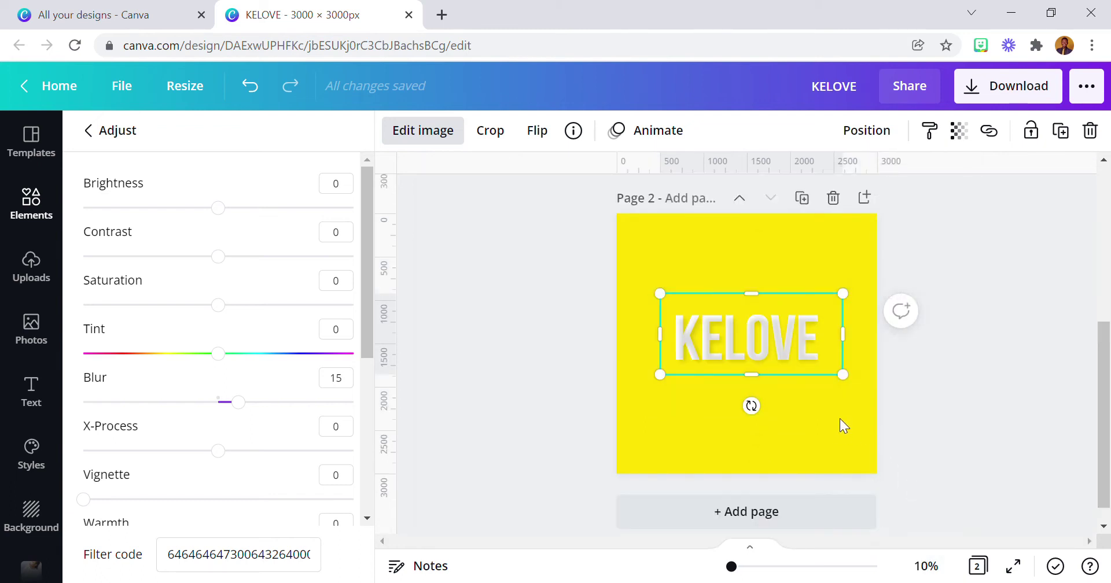
- Duplicate page 2 into page 3 and delete its image, leaving plain white KELOVE
{"action": "left_click", "coordinate": [801, 198]}
{"action": "left_click", "coordinate": [804, 362]}
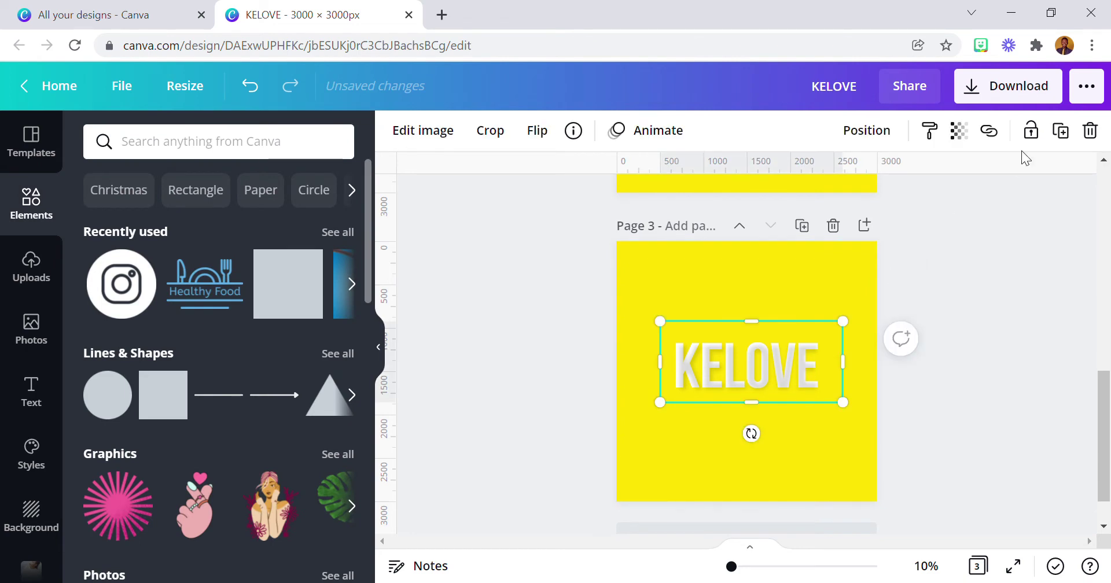
{"action": "left_click", "coordinate": [1090, 132]}
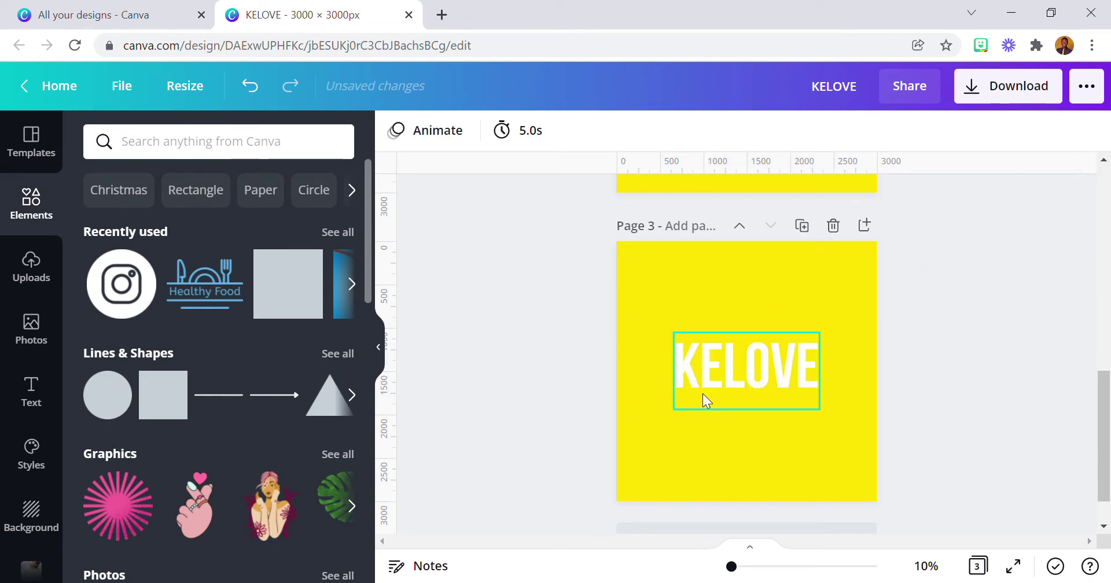
- Send page 2's blurred KELOVE image backward behind the text
{"action": "scroll", "coordinate": [703, 394], "scroll_direction": "up", "scroll_amount": 5}
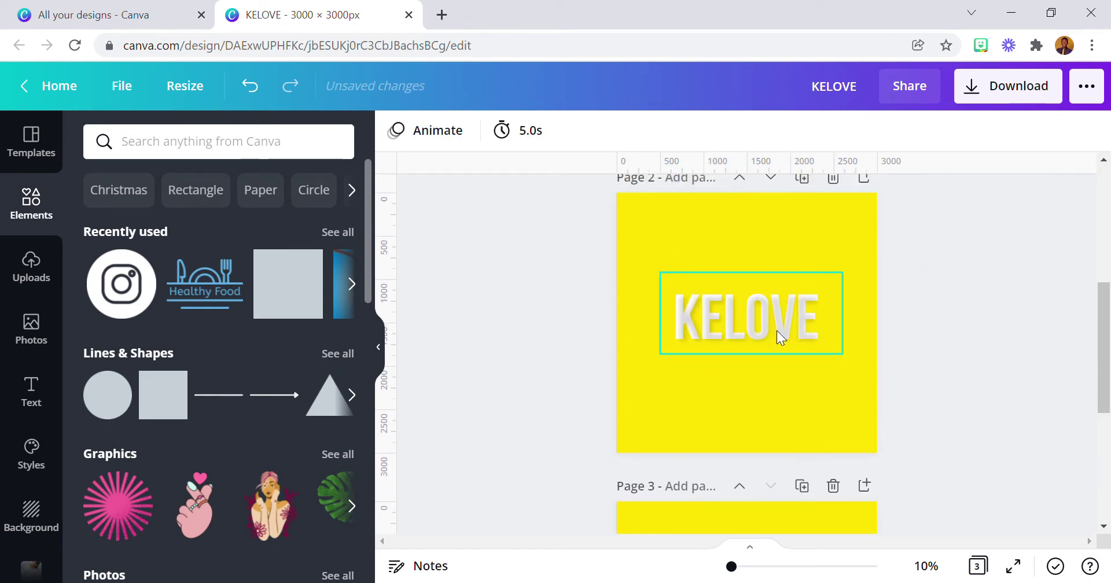
{"action": "left_click", "coordinate": [699, 335]}
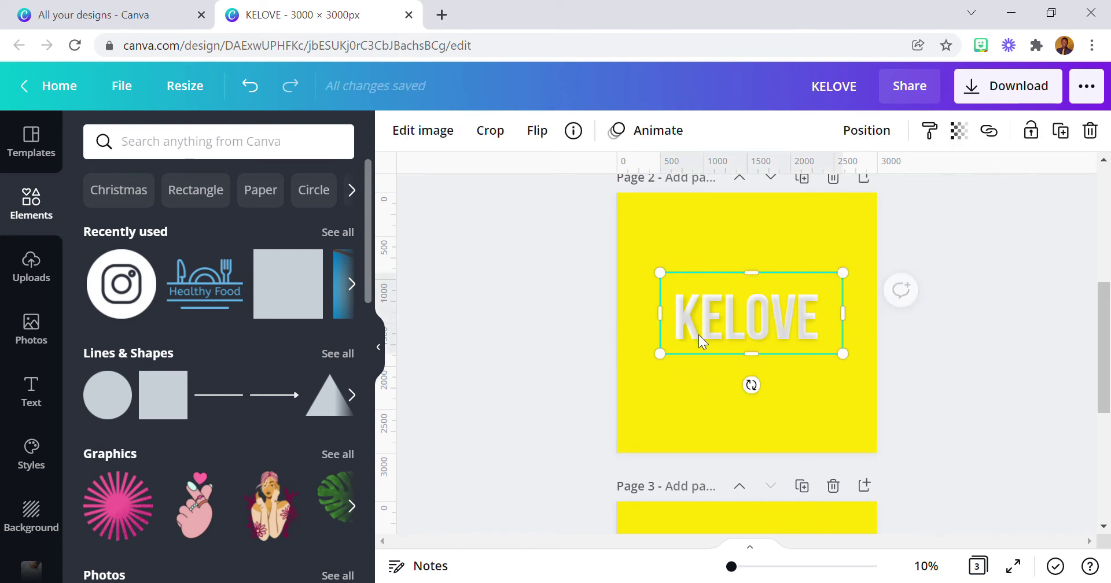
{"action": "left_click", "coordinate": [870, 132]}
{"action": "left_click", "coordinate": [833, 189]}
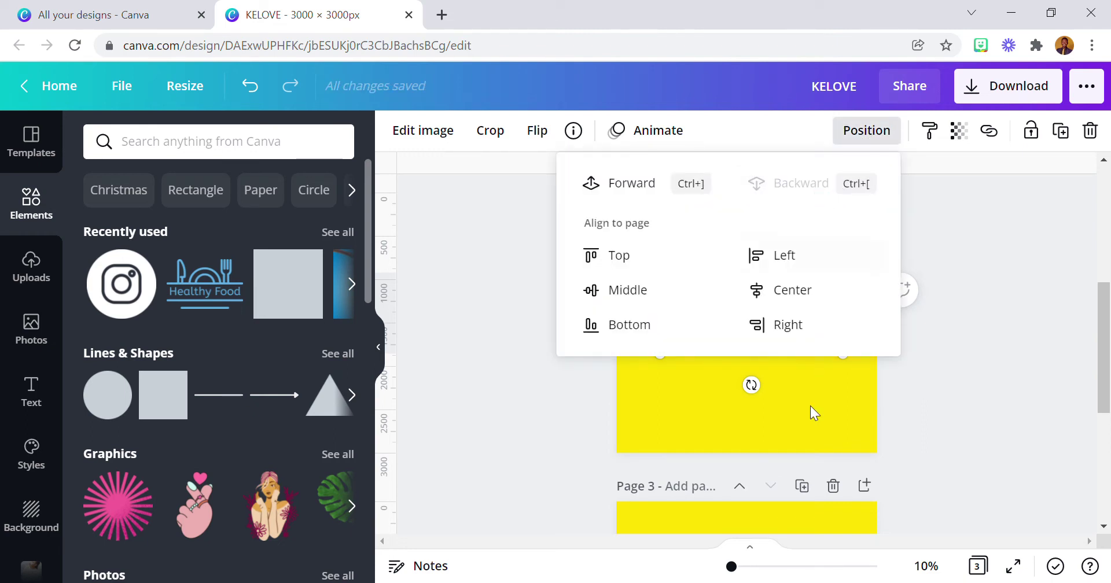
- Give the white KELOVE text a black Shadow effect with offset 100 and blur 92
{"action": "left_click", "coordinate": [808, 421]}
{"action": "left_click", "coordinate": [773, 337]}
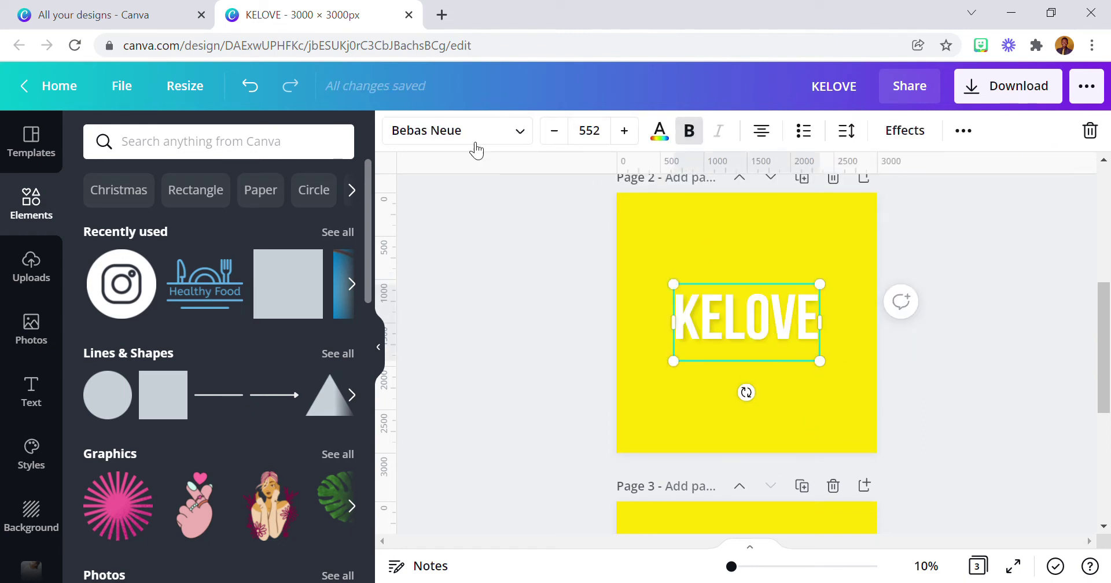
{"action": "left_click", "coordinate": [914, 133]}
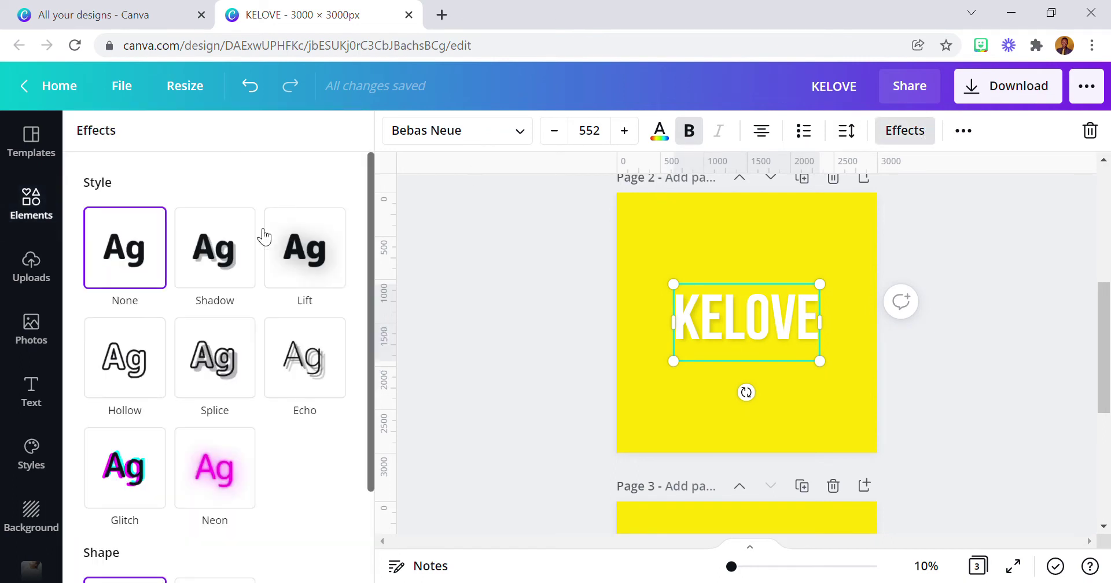
{"action": "left_click", "coordinate": [222, 268]}
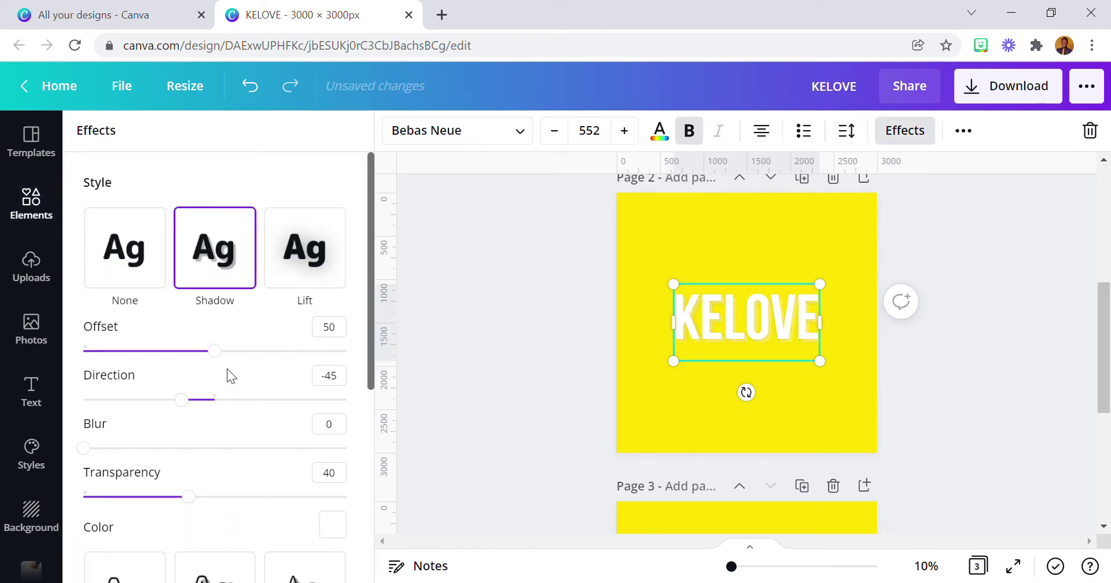
{"action": "left_click_drag", "start_coordinate": [220, 352], "coordinate": [350, 351]}
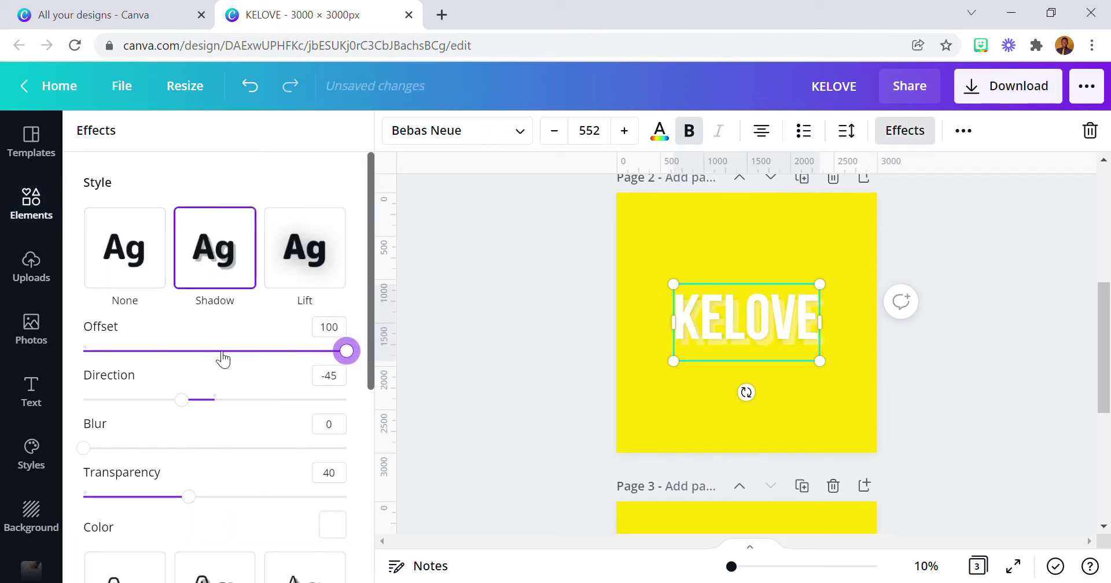
{"action": "left_click", "coordinate": [332, 525]}
{"action": "left_click", "coordinate": [146, 347]}
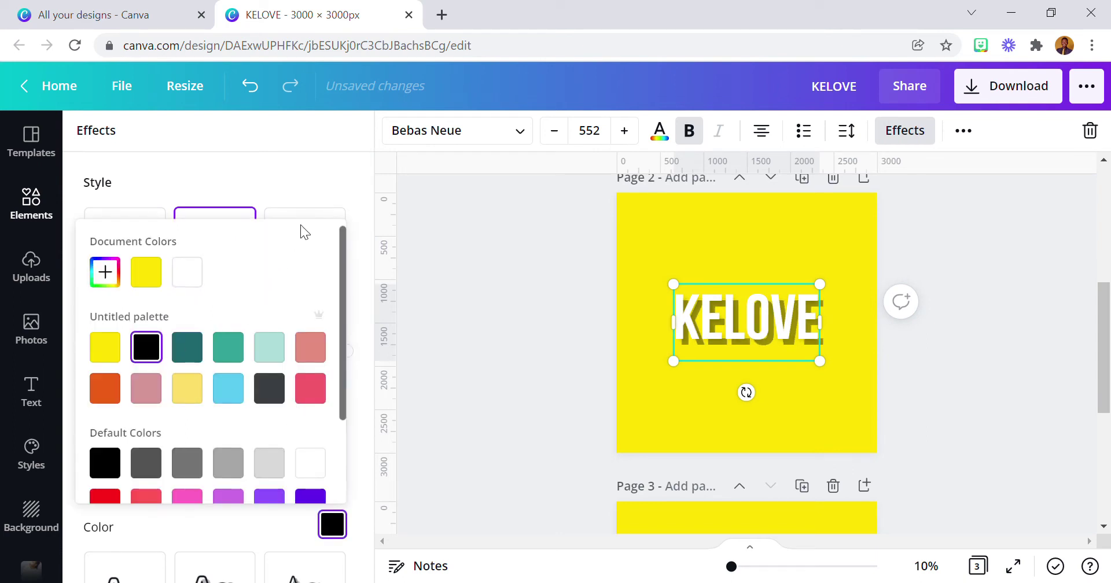
{"action": "left_click", "coordinate": [323, 182]}
{"action": "left_click_drag", "start_coordinate": [102, 453], "coordinate": [332, 455]}
{"action": "mouse_move", "coordinate": [189, 502]}
{"action": "left_mouse_down"}
{"action": "mouse_move", "coordinate": [230, 508]}
{"action": "mouse_move", "coordinate": [192, 504]}
{"action": "left_mouse_up"}
- Send the KELOVE text backward behind the silver KELOVE image
{"action": "left_click", "coordinate": [964, 132]}
{"action": "left_click", "coordinate": [761, 172]}
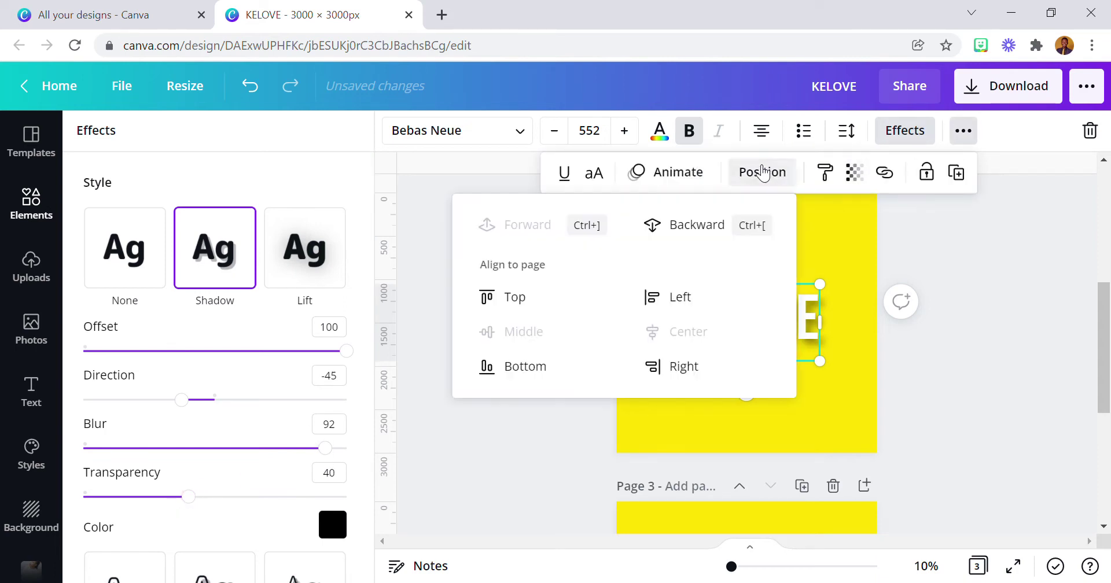
{"action": "left_click", "coordinate": [704, 230]}
{"action": "left_click", "coordinate": [832, 223]}
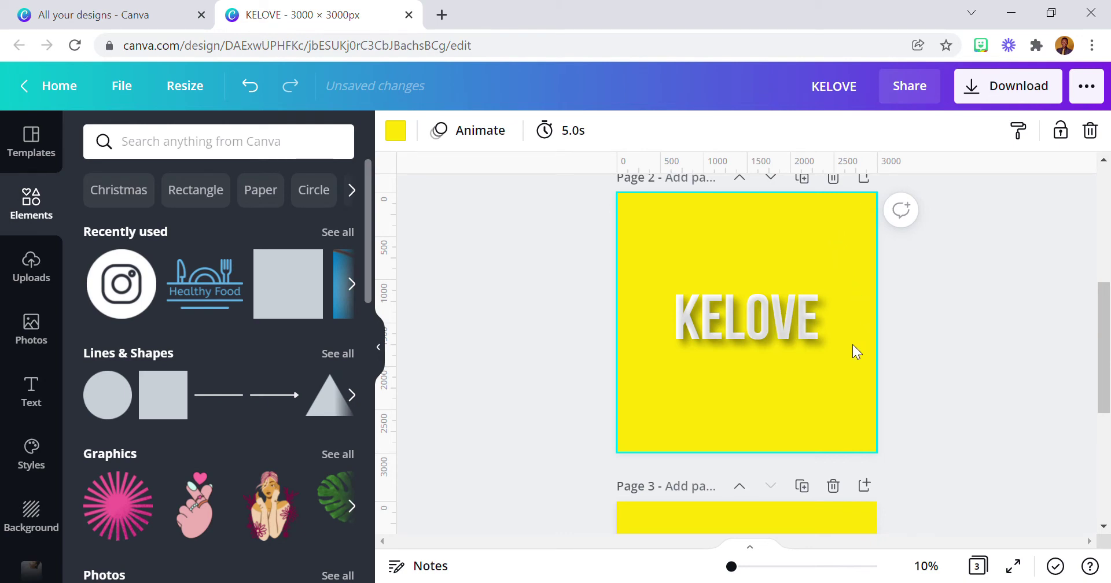
- Send the silver KELOVE image back one layer
{"action": "left_click", "coordinate": [801, 316]}
{"action": "left_click", "coordinate": [871, 132]}
{"action": "left_click", "coordinate": [801, 184]}
- Reduce the text shadow offset to 85 and send the text behind the image
{"action": "left_click", "coordinate": [777, 362]}
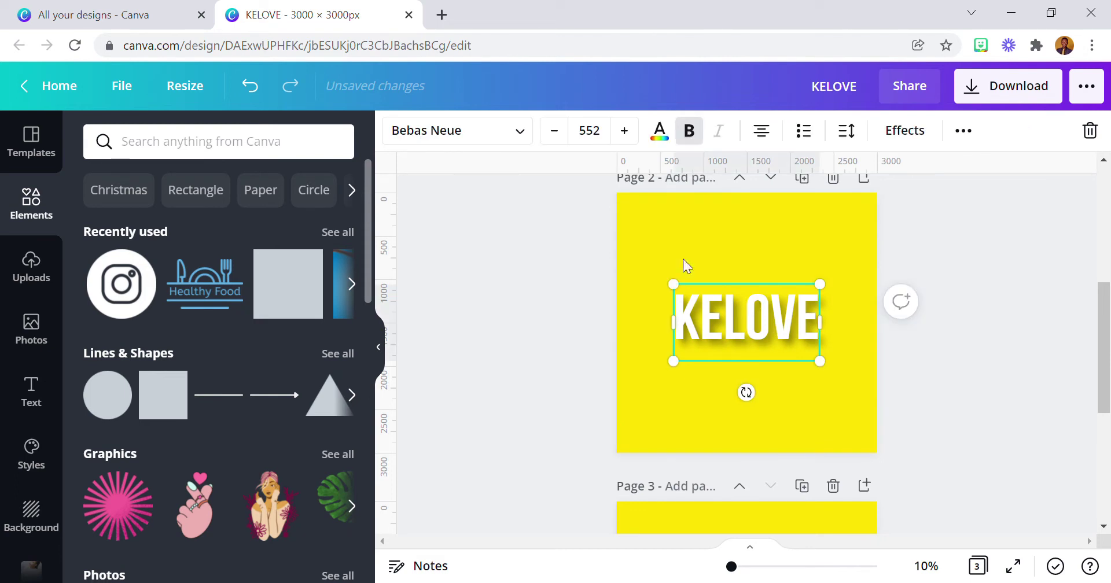
{"action": "left_click", "coordinate": [898, 134]}
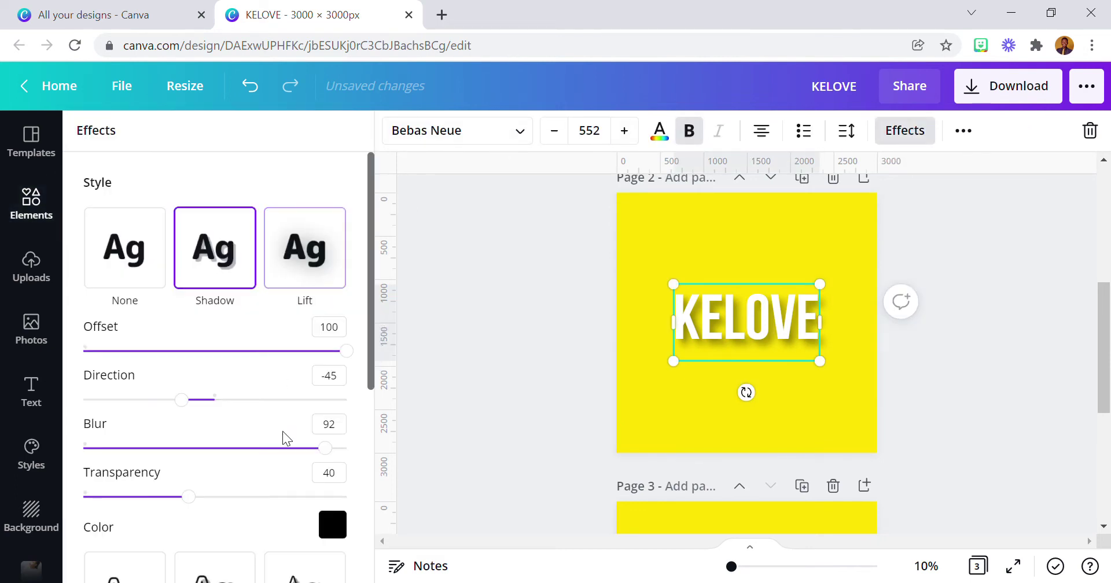
{"action": "left_click_drag", "start_coordinate": [344, 357], "coordinate": [314, 357]}
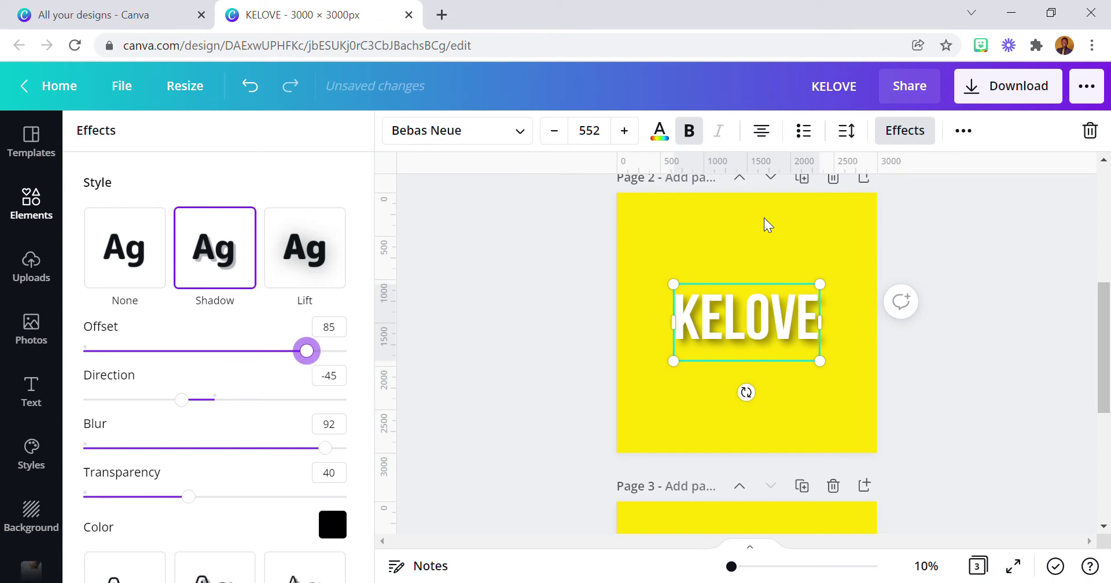
{"action": "left_click", "coordinate": [962, 131]}
{"action": "left_click", "coordinate": [762, 172]}
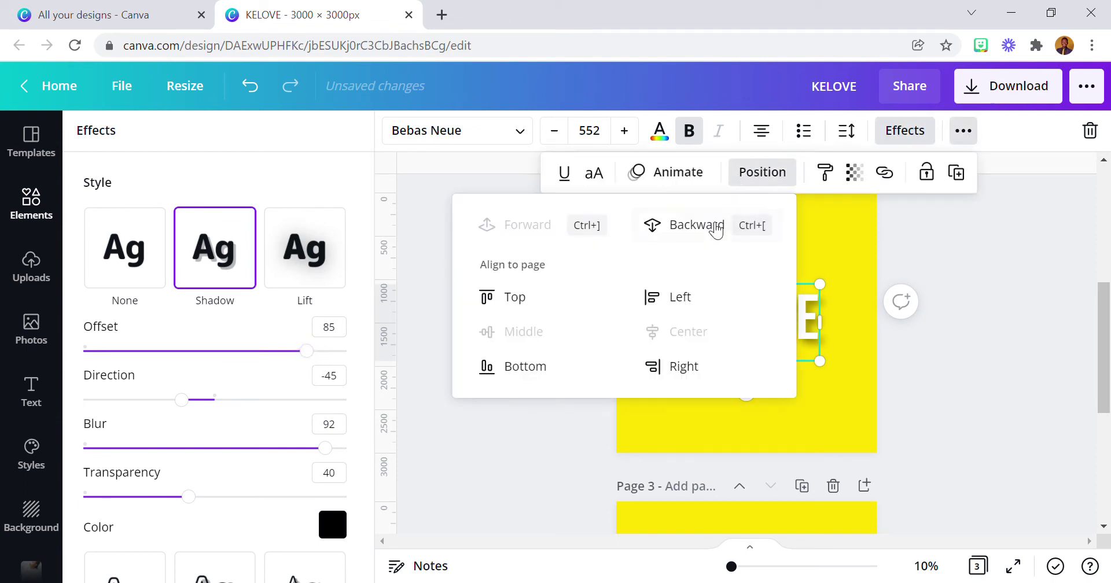
{"action": "left_click", "coordinate": [858, 237]}
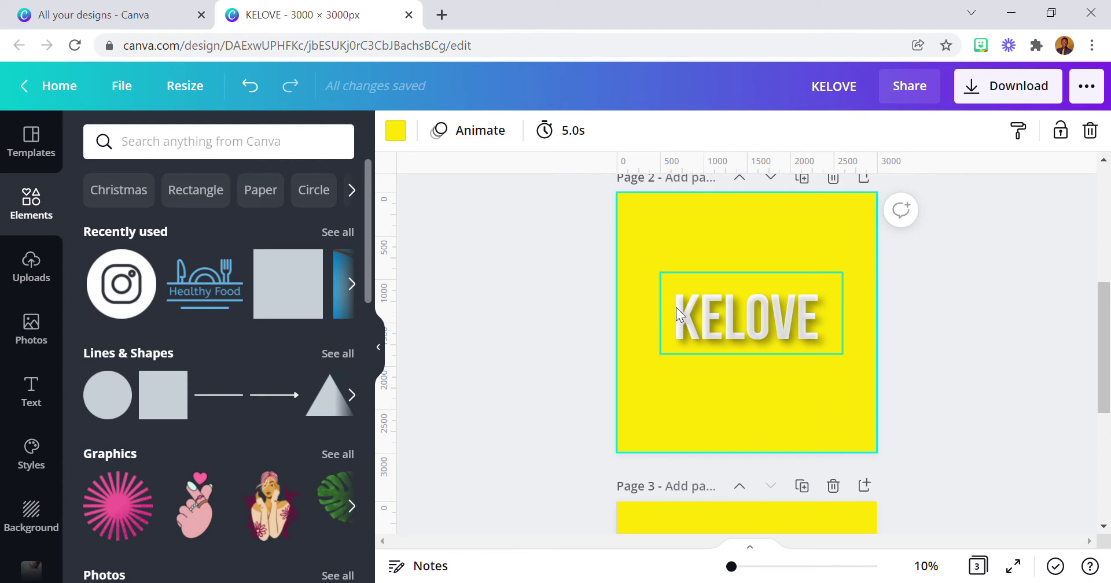
- Delete page 3, duplicate page 2, and remove the silver KELOVE image from the copy
{"action": "left_click", "coordinate": [834, 489]}
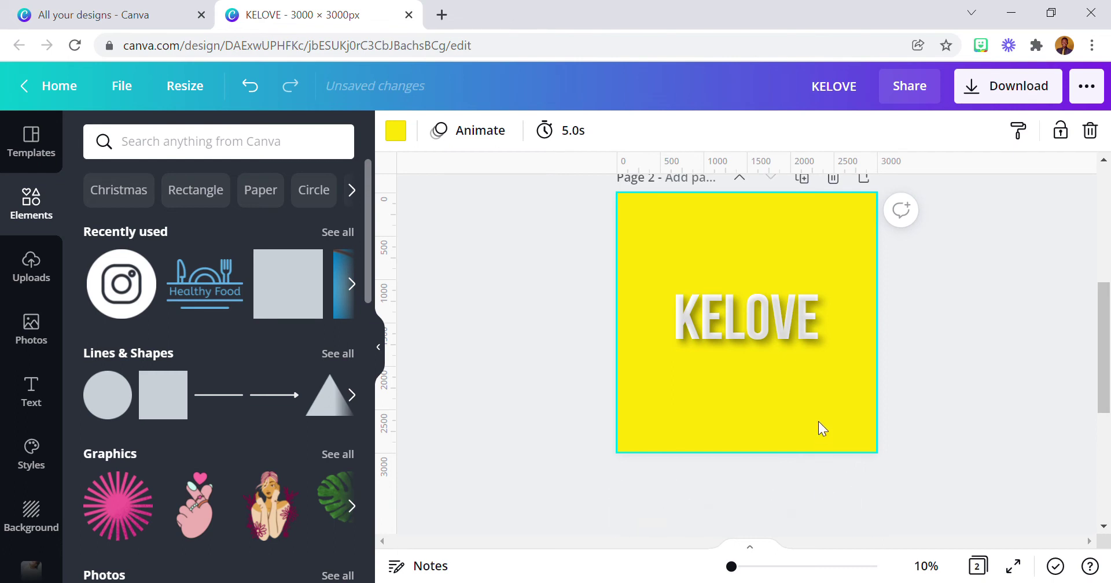
{"action": "left_click", "coordinate": [803, 178]}
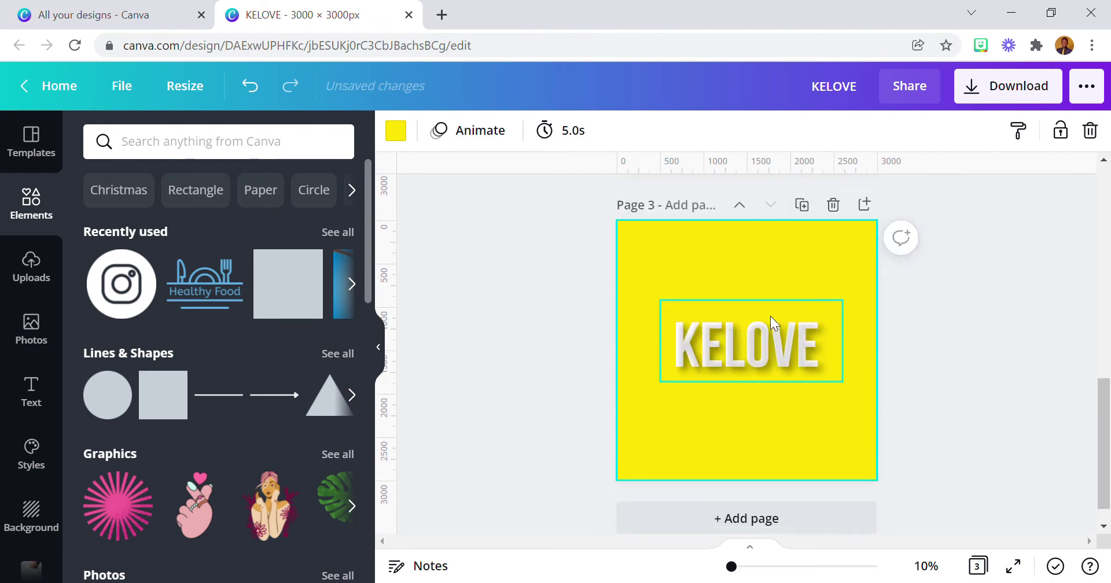
{"action": "left_click", "coordinate": [803, 343]}
{"action": "left_click", "coordinate": [1082, 133]}
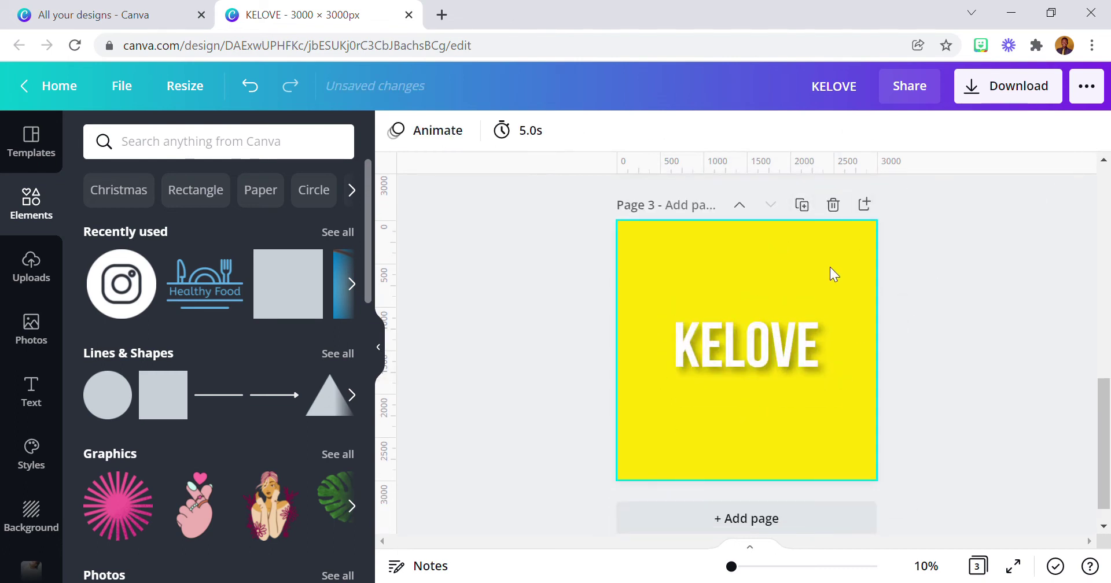
- Return to page 2 and select its silver KELOVE image
{"action": "scroll", "coordinate": [831, 294], "scroll_direction": "up", "scroll_amount": 5}
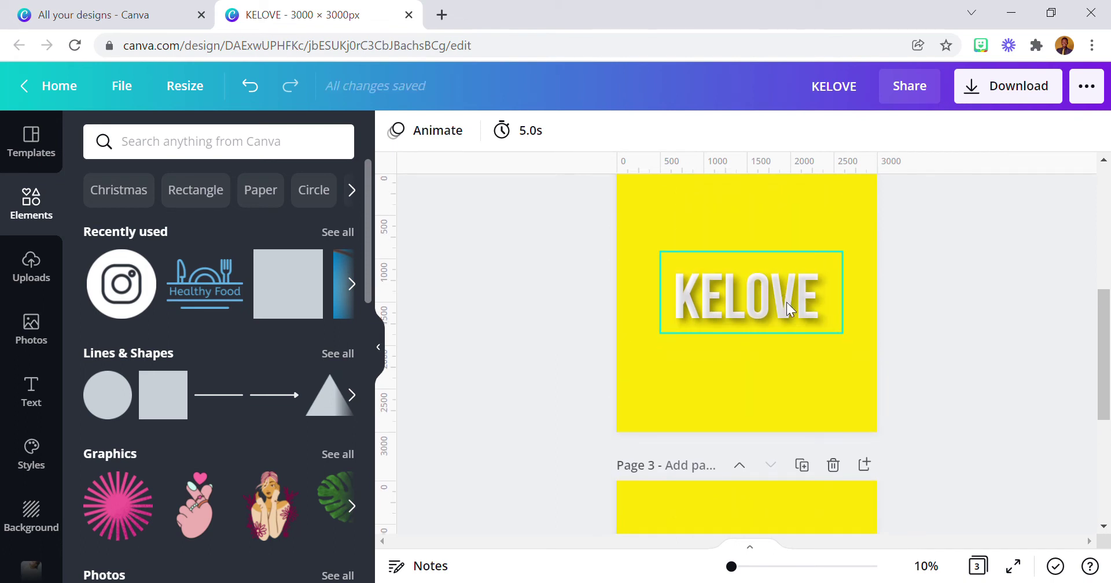
{"action": "scroll", "coordinate": [791, 315], "scroll_direction": "down", "scroll_amount": 3}
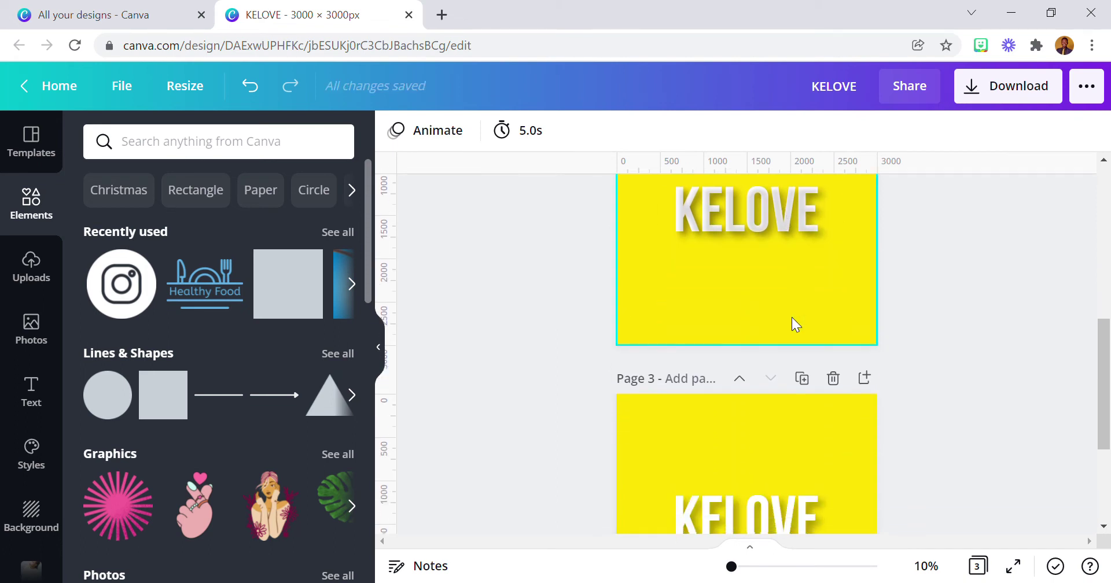
{"action": "scroll", "coordinate": [796, 366], "scroll_direction": "up", "scroll_amount": 3}
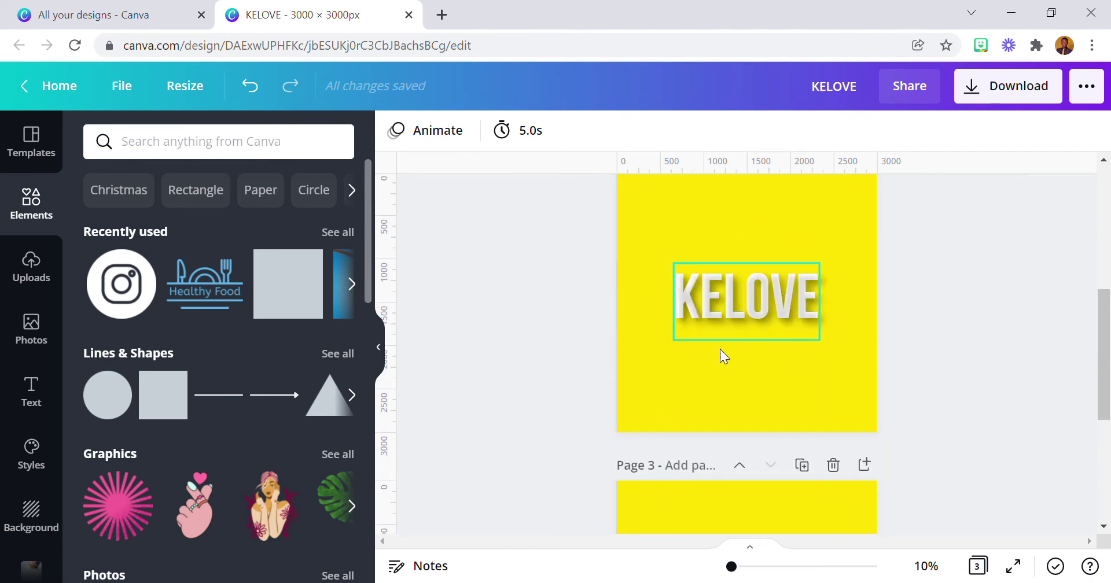
{"action": "left_click", "coordinate": [758, 311]}
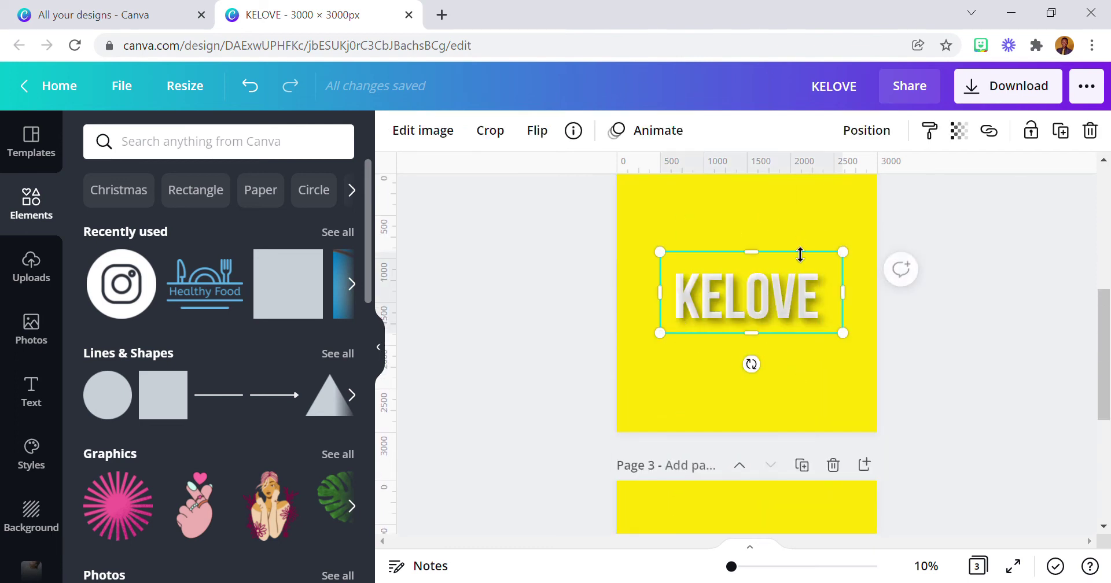
- Send page 2's silver KELOVE image one layer backward
{"action": "left_click", "coordinate": [864, 133]}
{"action": "left_click", "coordinate": [826, 191]}
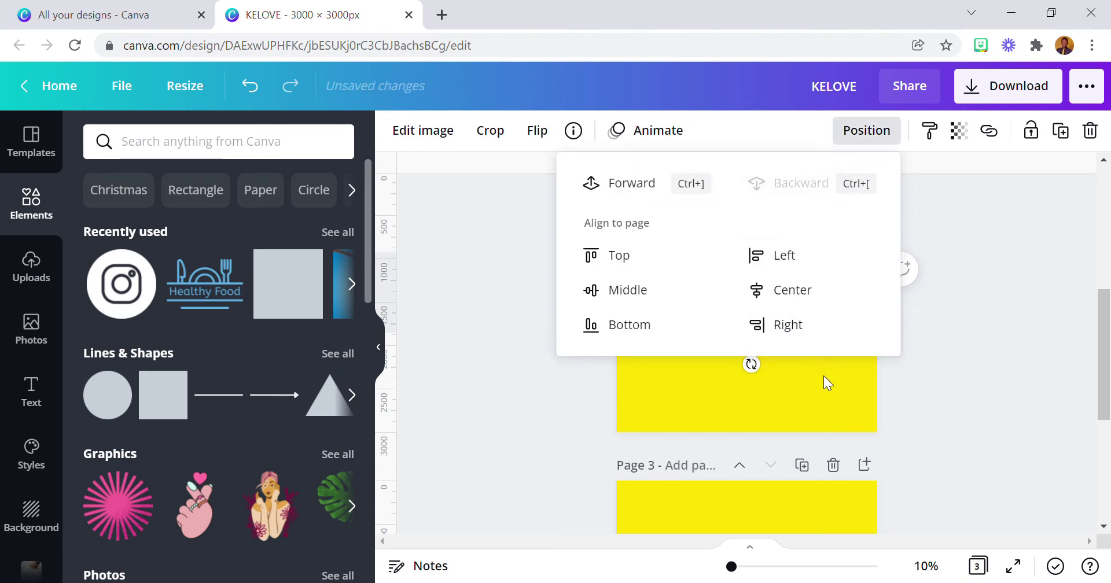
{"action": "left_click", "coordinate": [822, 374]}
- Recolour the KELOVE text light teal after trying light yellow
{"action": "left_click", "coordinate": [766, 283]}
{"action": "left_click", "coordinate": [659, 131]}
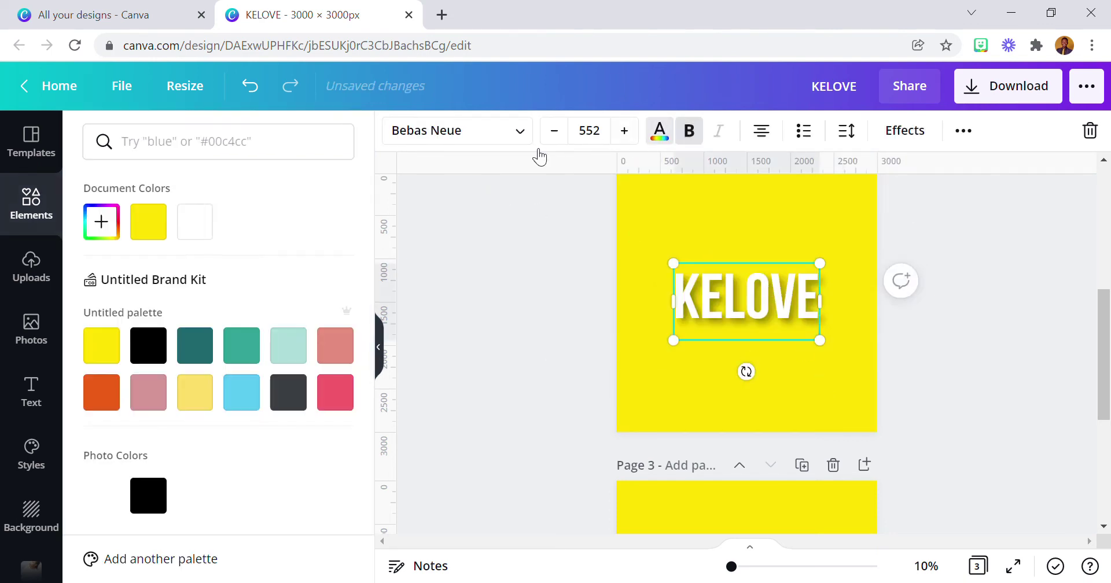
{"action": "left_click", "coordinate": [207, 399]}
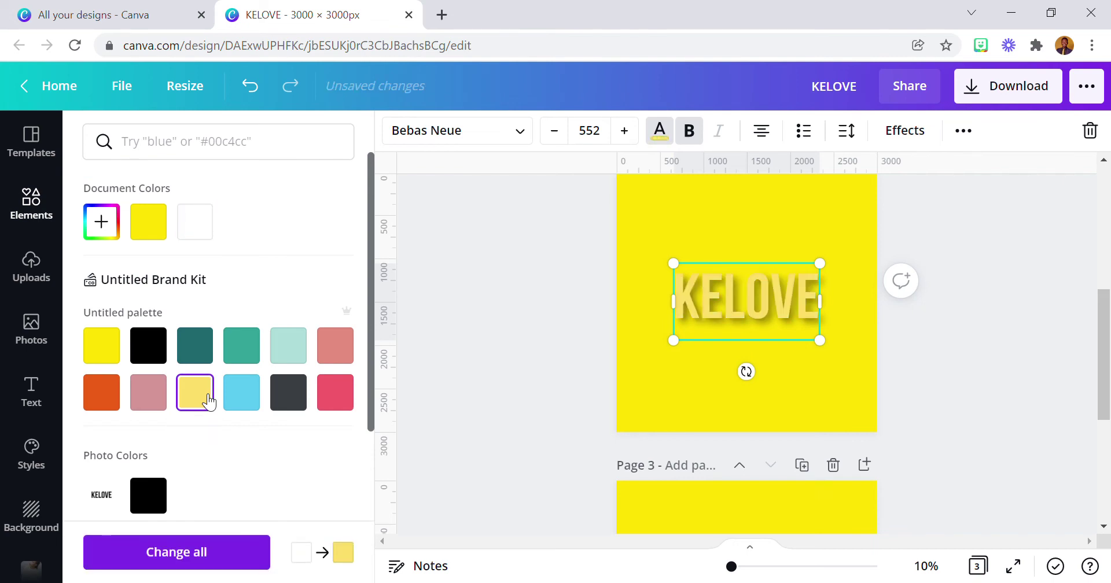
{"action": "left_click", "coordinate": [298, 353]}
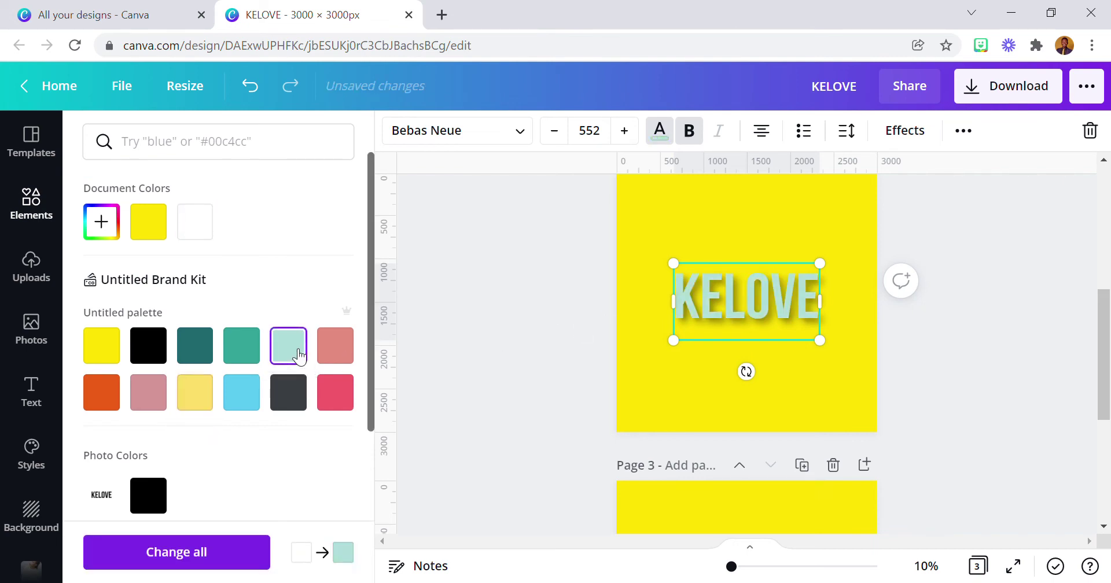
- Send the KELOVE text back beneath the silver image, then reselect the image
{"action": "left_click", "coordinate": [964, 133]}
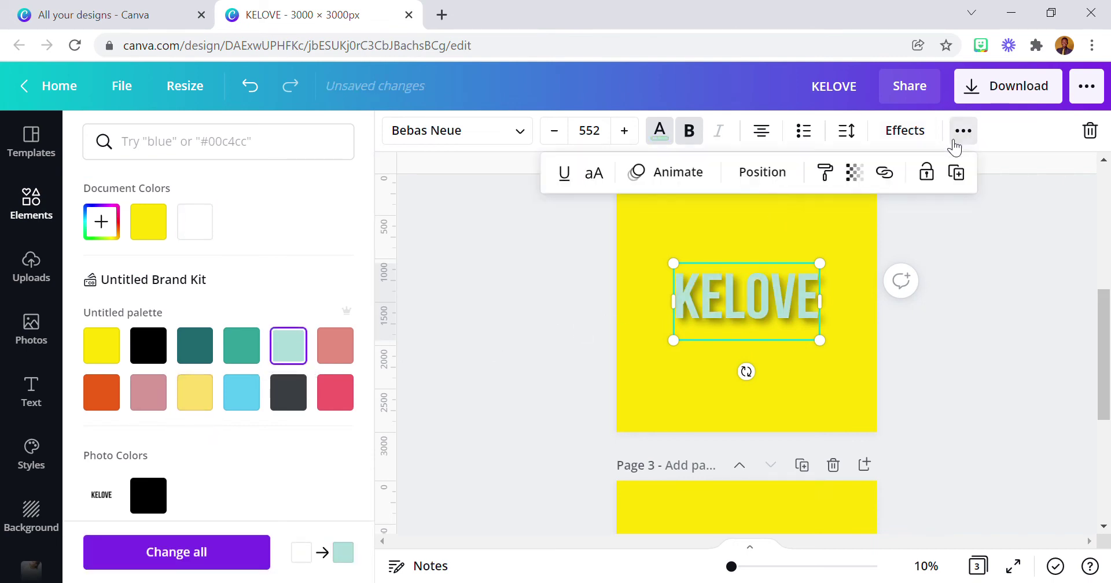
{"action": "left_click", "coordinate": [752, 173]}
{"action": "left_click", "coordinate": [708, 227]}
{"action": "left_click", "coordinate": [846, 394]}
{"action": "left_click", "coordinate": [846, 394]}
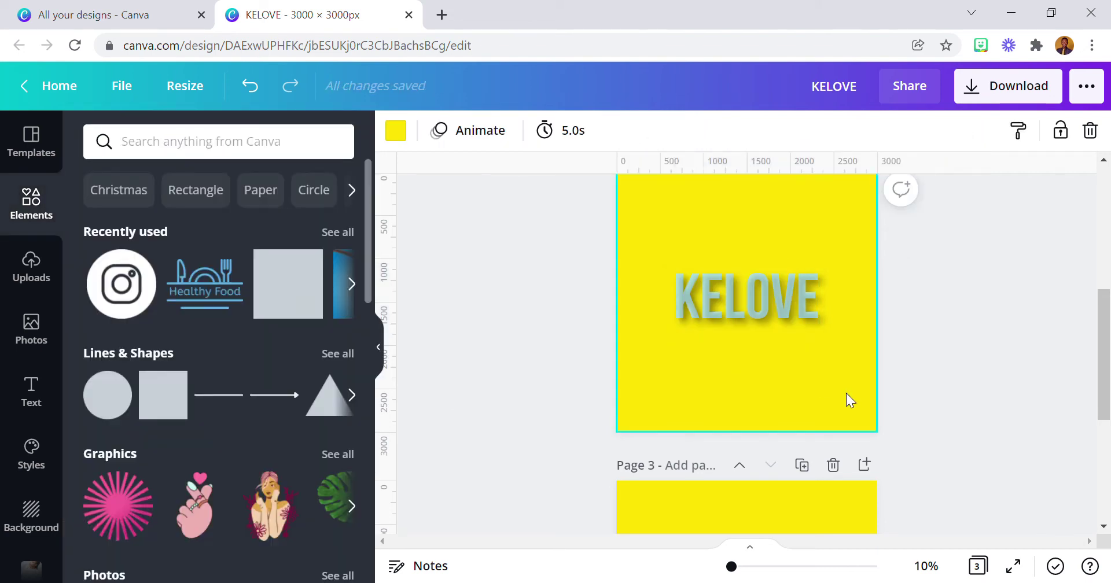
{"action": "left_click", "coordinate": [784, 317]}
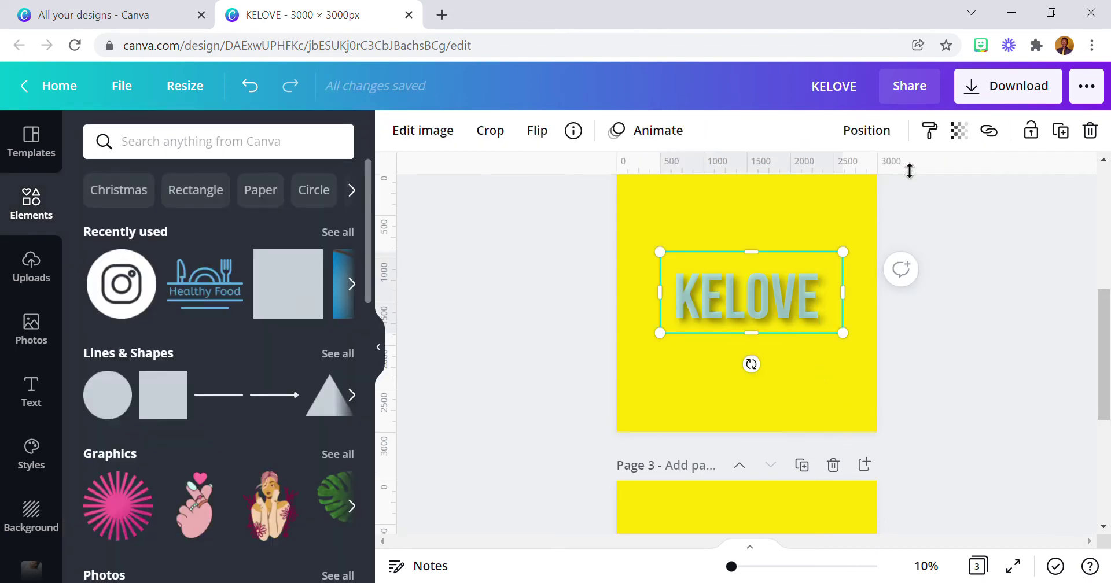
- Set the silver KELOVE image's transparency to 10
{"action": "left_click", "coordinate": [963, 133]}
{"action": "left_click_drag", "start_coordinate": [812, 184], "coordinate": [806, 185]}
{"action": "left_click", "coordinate": [942, 192]}
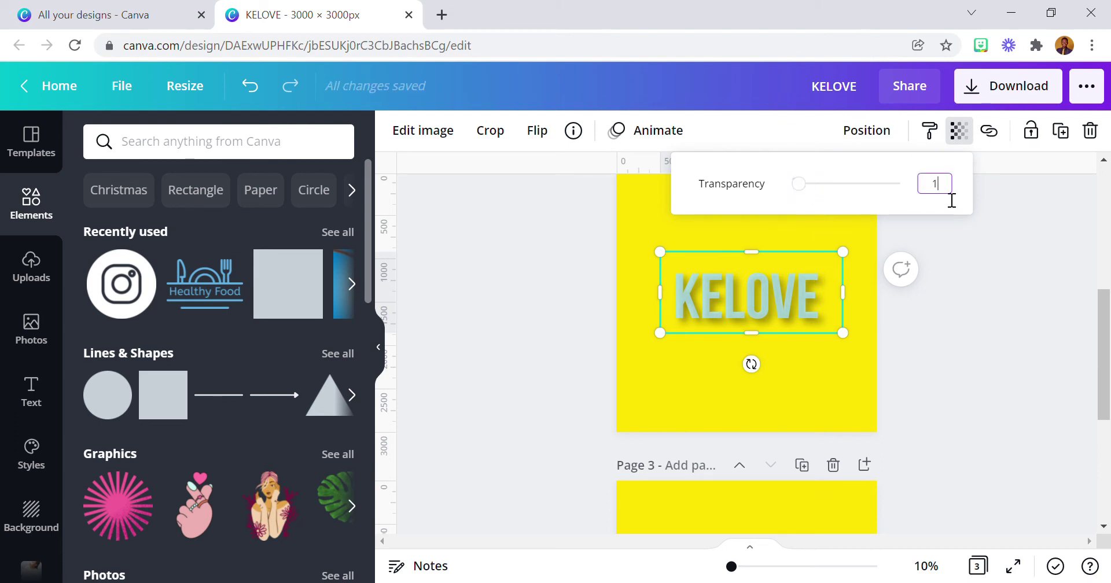
{"action": "key", "text": "Return"}
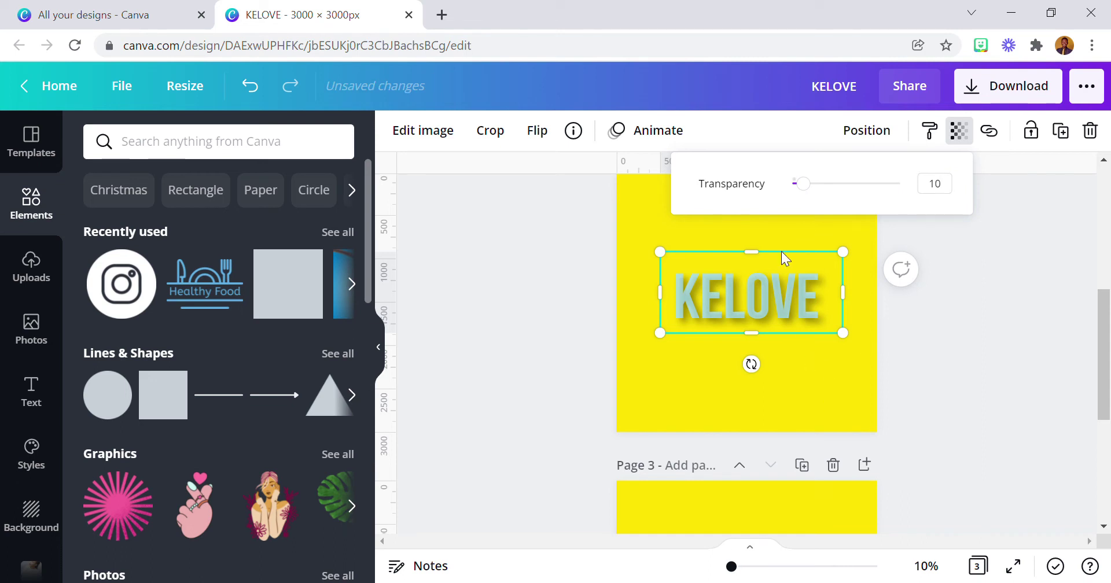
{"action": "left_click", "coordinate": [866, 131]}
{"action": "left_click", "coordinate": [826, 401]}
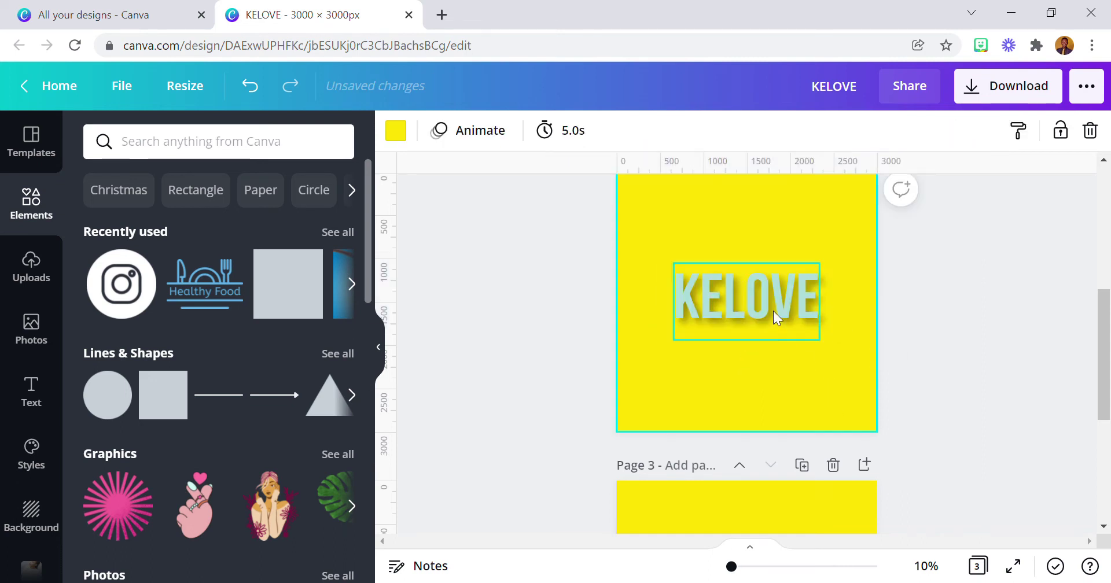
- Change the KELOVE text colour to white
{"action": "left_click", "coordinate": [773, 311]}
{"action": "left_click", "coordinate": [673, 132]}
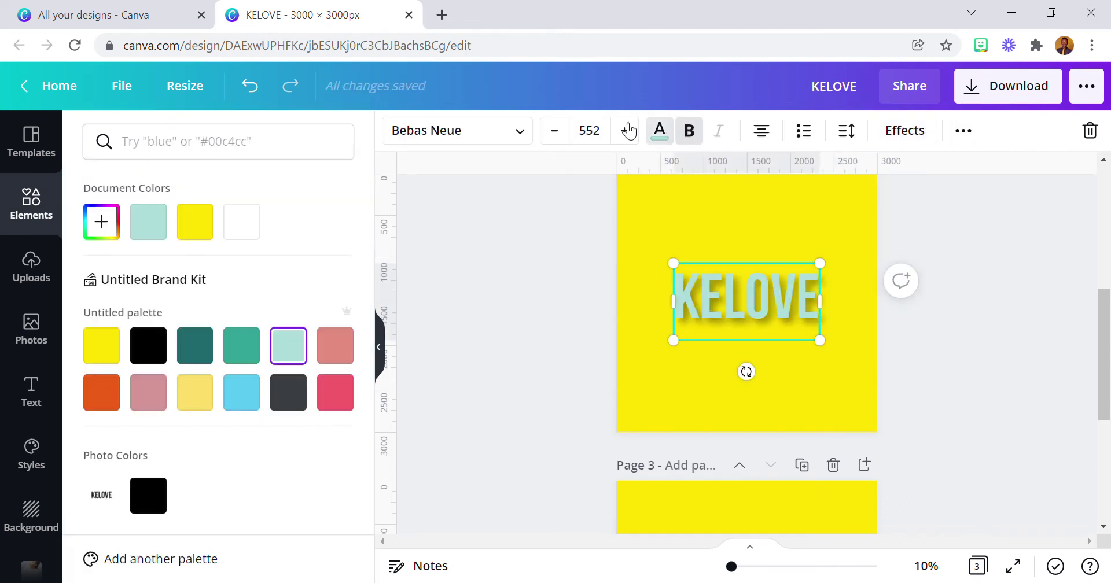
{"action": "left_click", "coordinate": [241, 221]}
{"action": "left_click", "coordinate": [765, 213]}
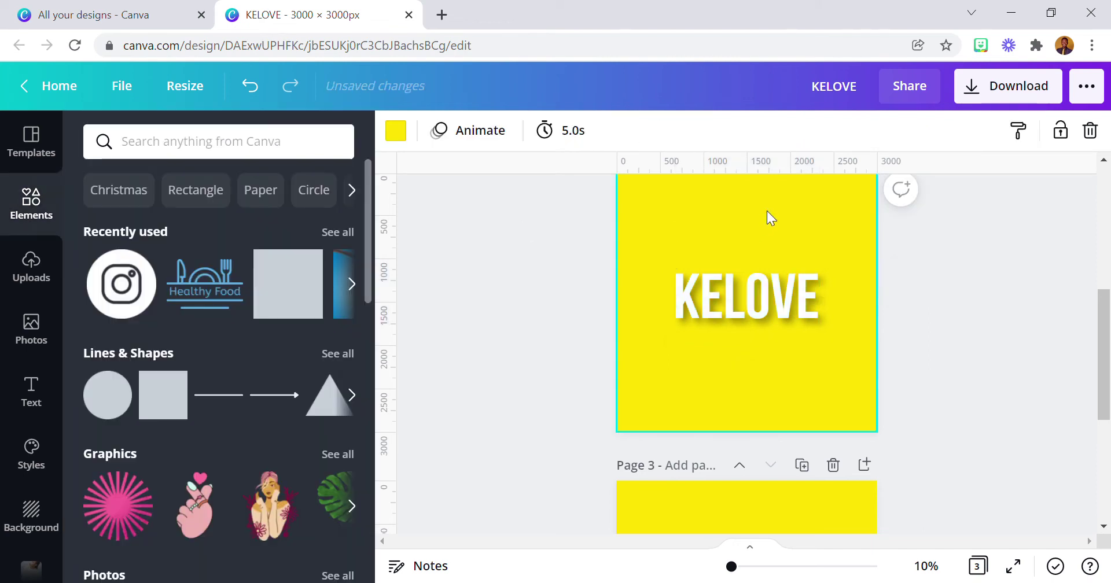
{"action": "left_click", "coordinate": [810, 309]}
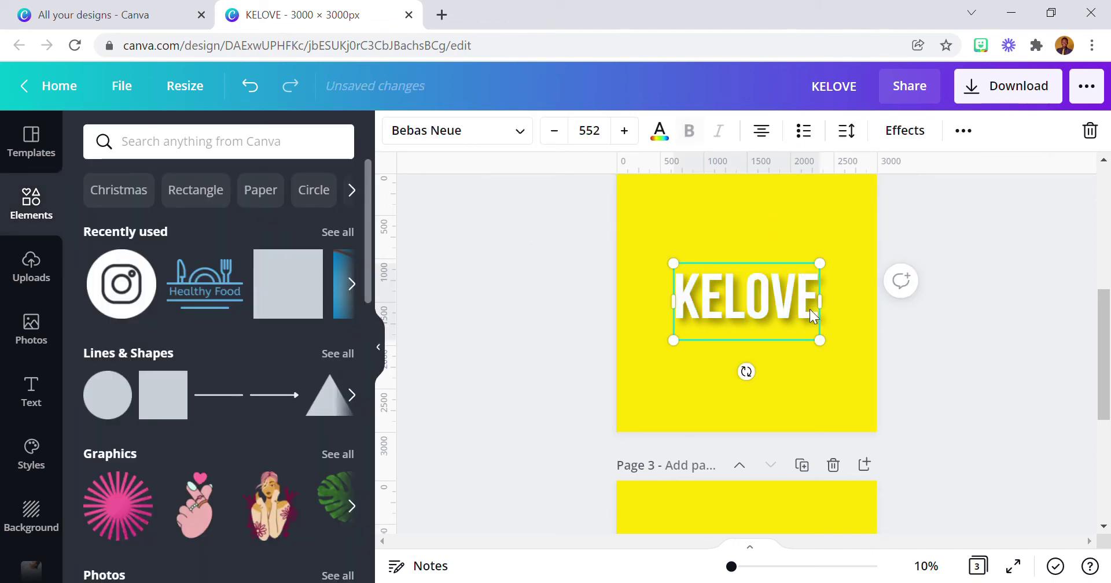
- Check the text's layering options and bring up the page background colour choices
{"action": "left_click", "coordinate": [964, 132]}
{"action": "left_click", "coordinate": [758, 172]}
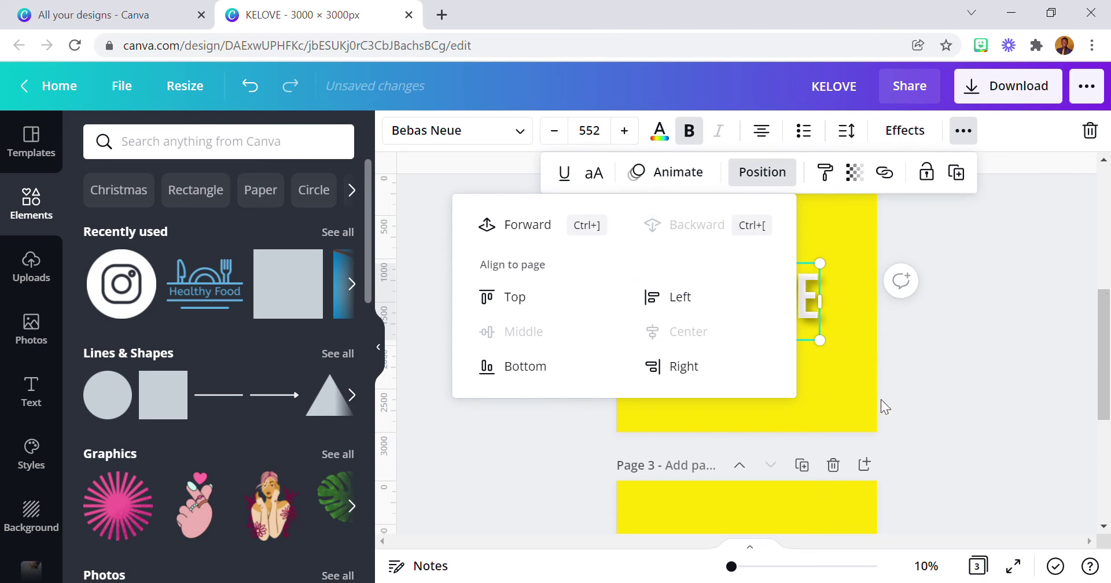
{"action": "left_click", "coordinate": [862, 397]}
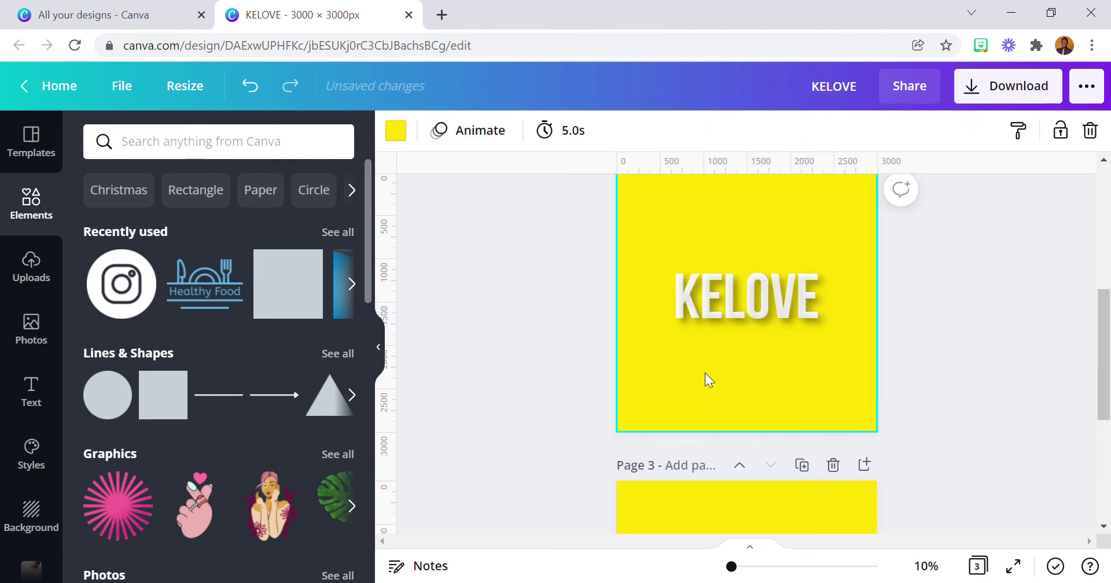
{"action": "left_click", "coordinate": [396, 131]}
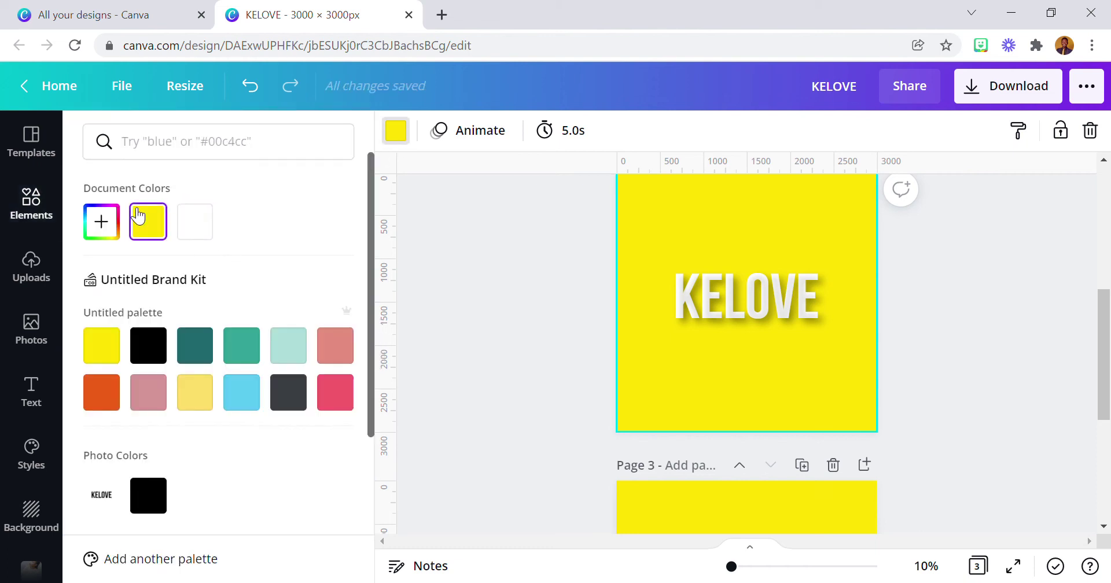
- Turn the page background black and view the KELOVE text's transparency setting
{"action": "left_click", "coordinate": [164, 346]}
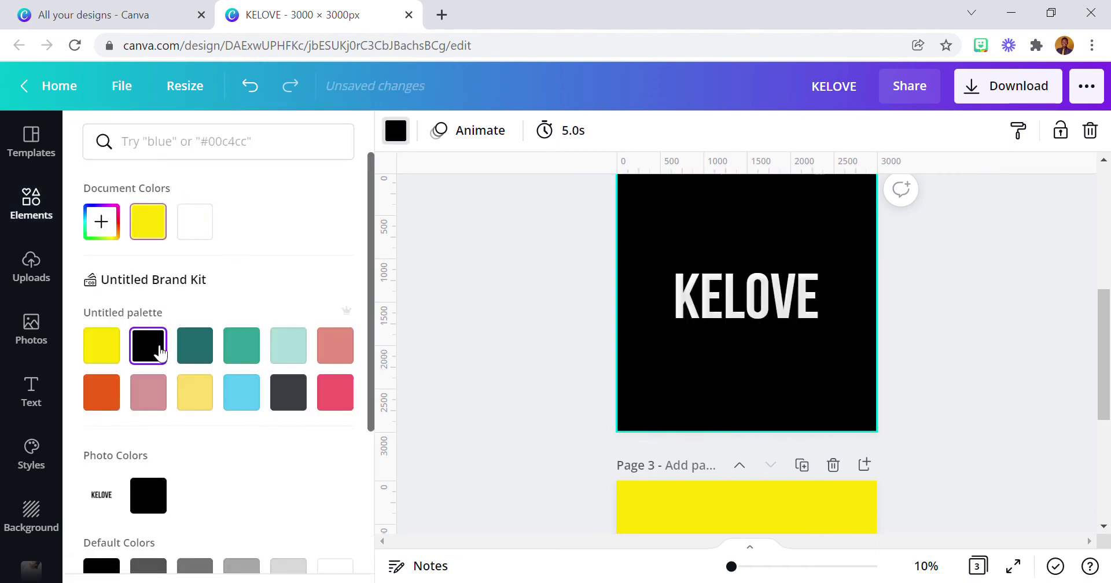
{"action": "left_click", "coordinate": [789, 338]}
{"action": "left_click", "coordinate": [962, 132]}
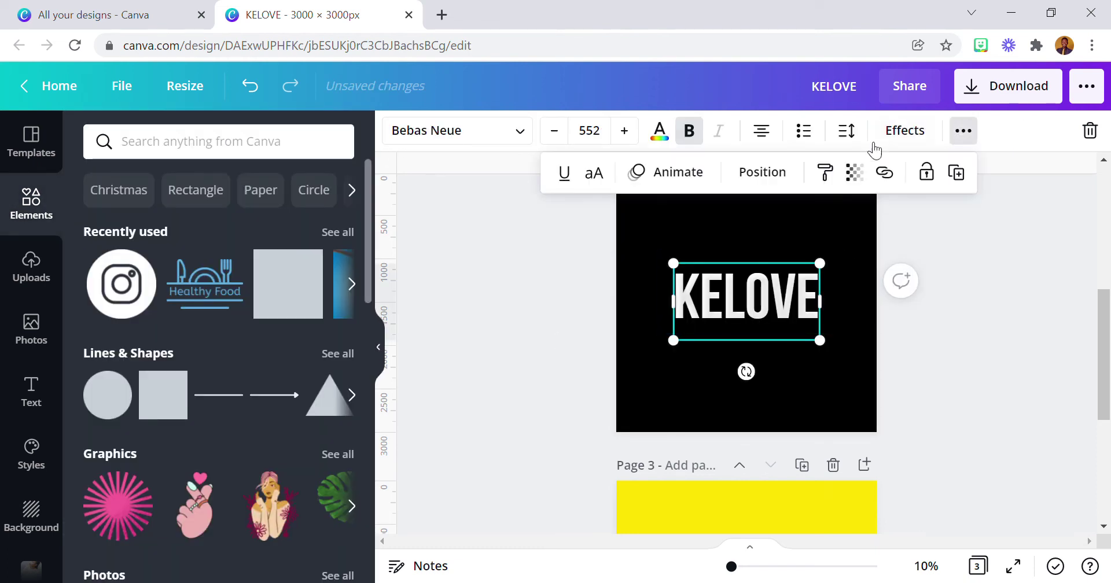
{"action": "left_click", "coordinate": [854, 172]}
- Raise the KELOVE image overlay's transparency from 10 to 46
{"action": "left_click", "coordinate": [779, 292]}
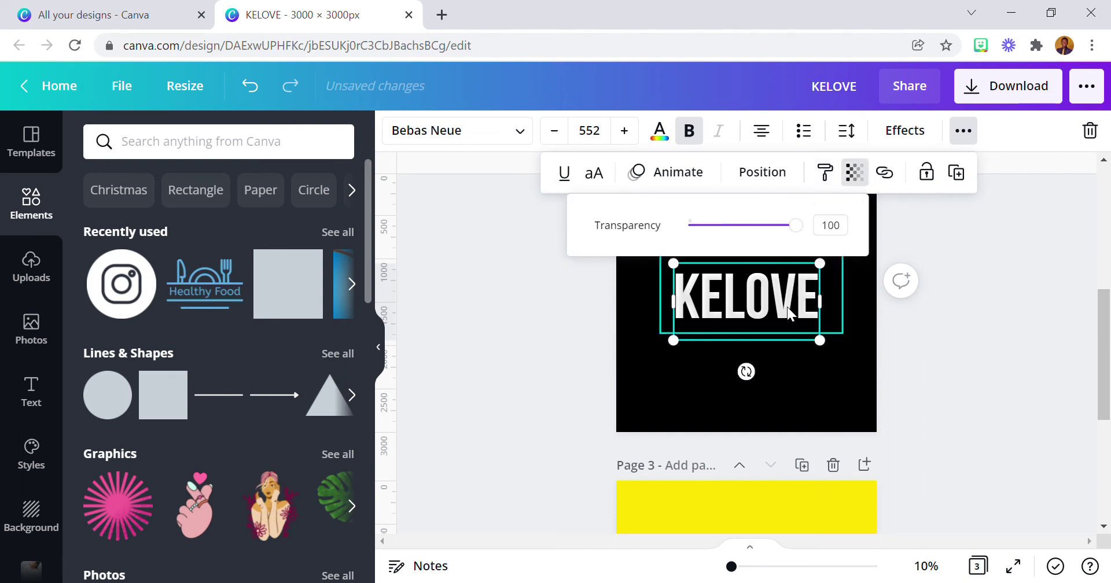
{"action": "left_click", "coordinate": [959, 131]}
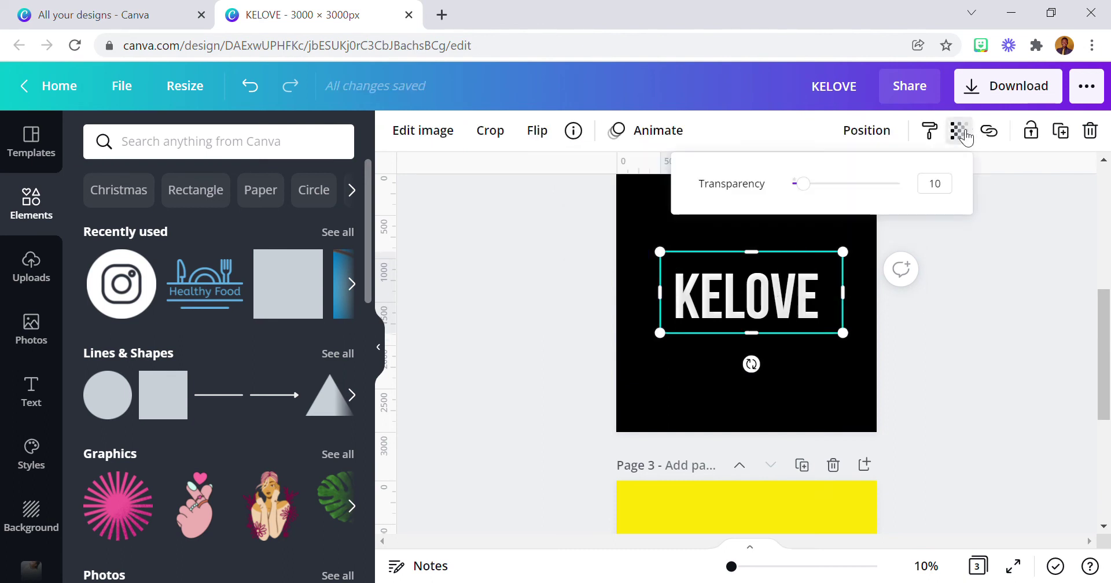
{"action": "left_click_drag", "start_coordinate": [804, 186], "coordinate": [850, 194]}
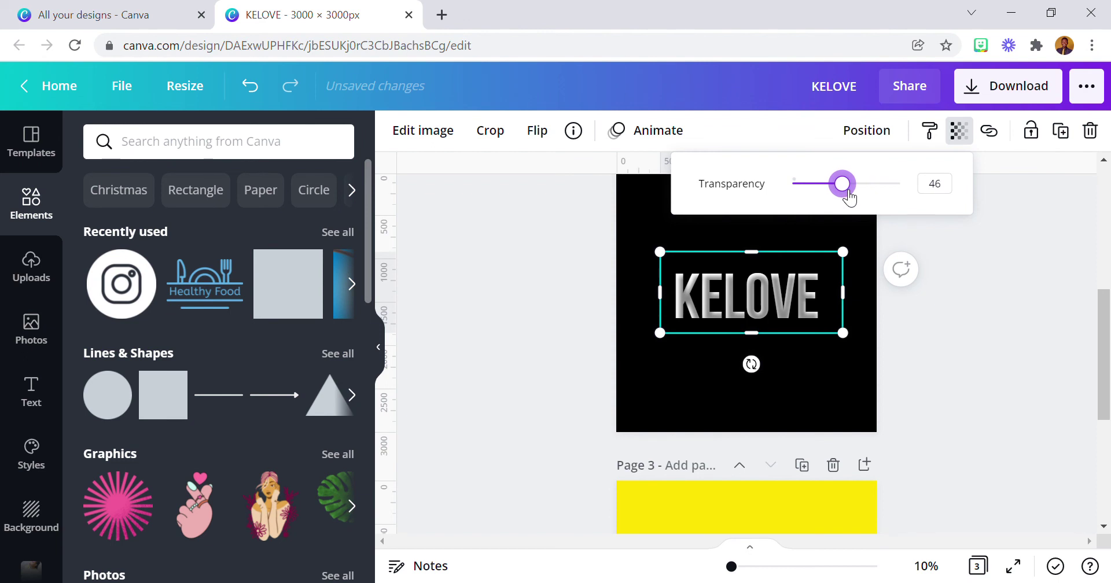
{"action": "left_click", "coordinate": [834, 404]}
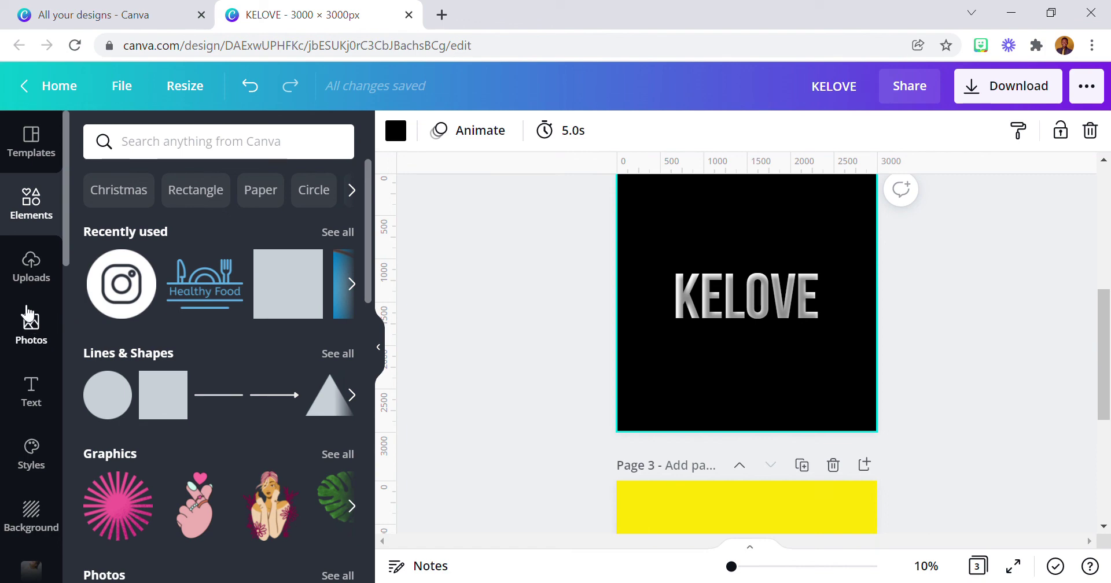
- Search the stock photos for 'BLACK BACKGROUND'
{"action": "left_click", "coordinate": [33, 327]}
{"action": "left_click", "coordinate": [177, 153]}
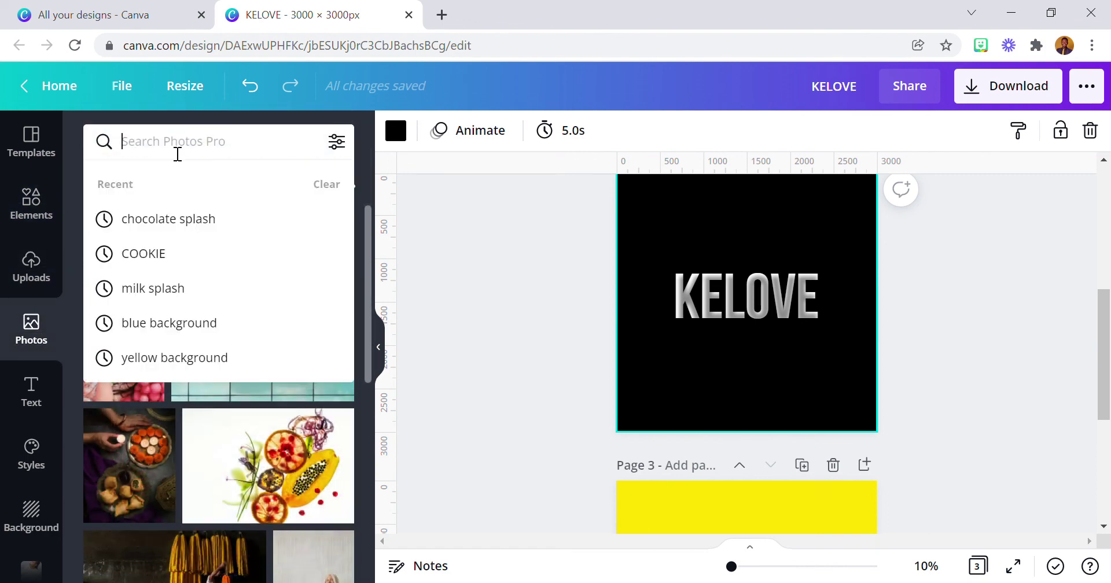
{"action": "type", "text": "BLACK BQ"}
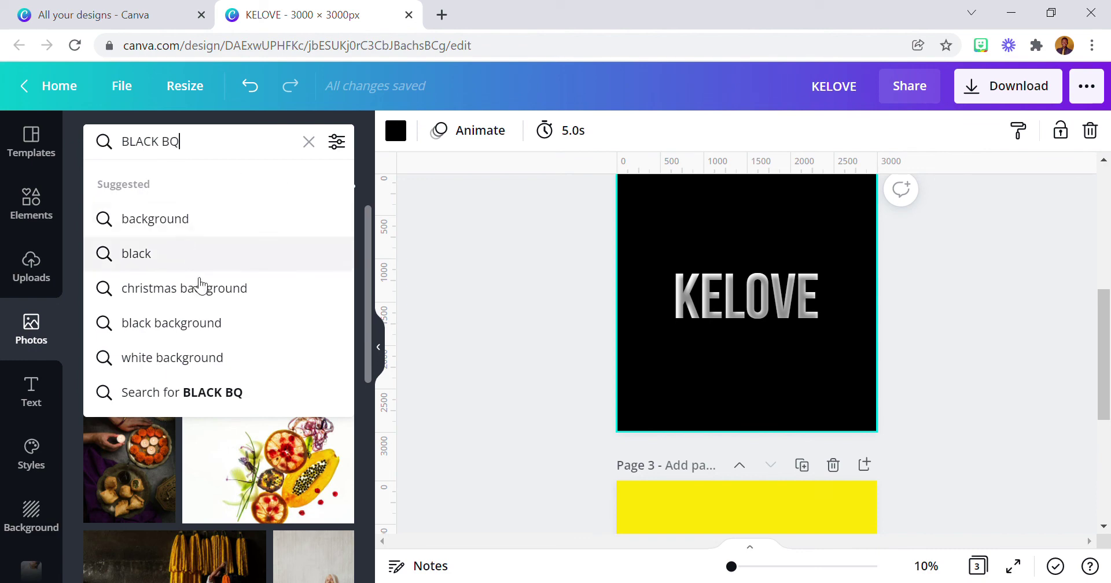
{"action": "key", "text": "BackSpace"}
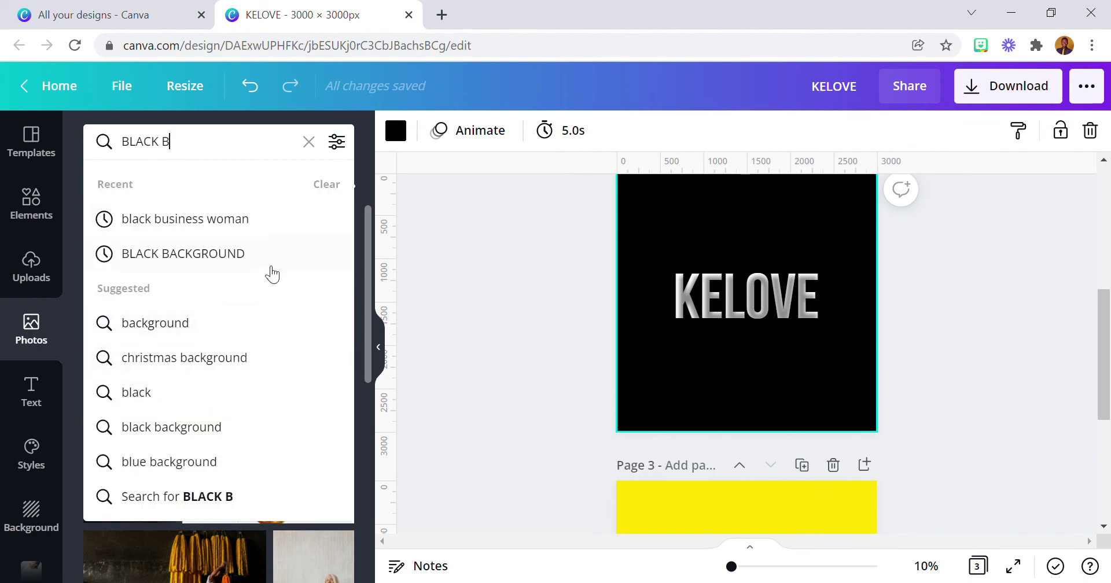
{"action": "left_click", "coordinate": [268, 260]}
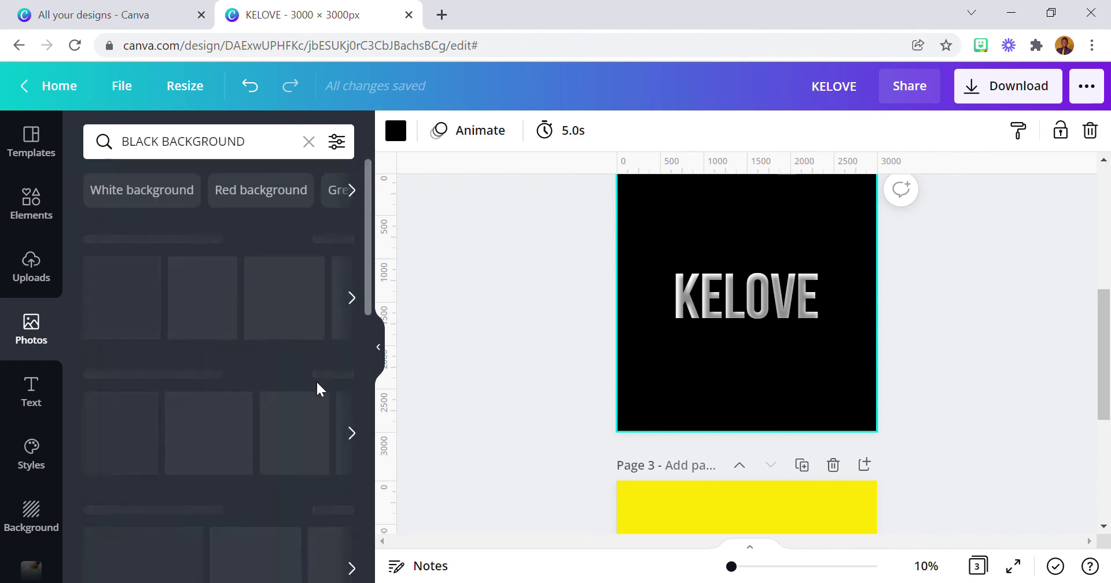
- Try stock photos, including a red smoke one, as the page background
{"action": "scroll", "coordinate": [560, 369], "scroll_direction": "up", "scroll_amount": 3}
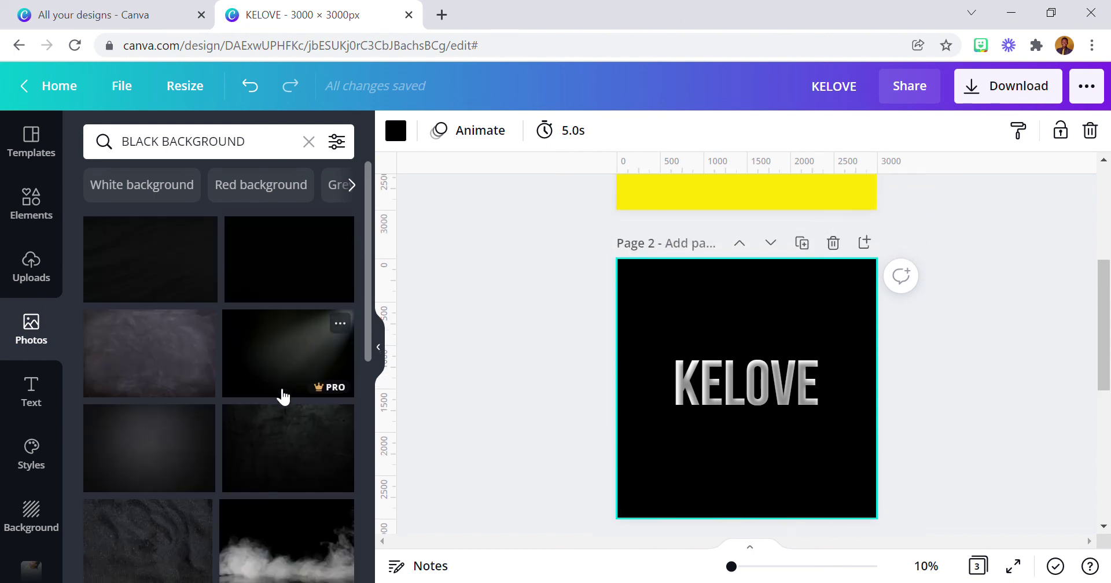
{"action": "scroll", "coordinate": [283, 397], "scroll_direction": "down", "scroll_amount": 10}
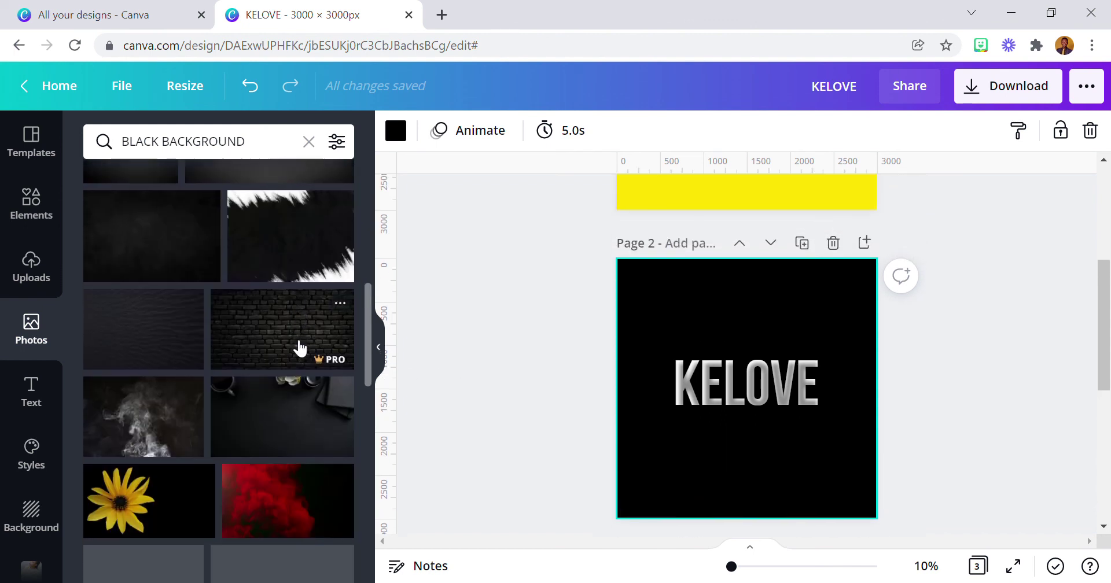
{"action": "scroll", "coordinate": [300, 347], "scroll_direction": "down", "scroll_amount": 3}
{"action": "left_click_drag", "start_coordinate": [188, 302], "coordinate": [623, 348]}
{"action": "scroll", "coordinate": [210, 404], "scroll_direction": "down", "scroll_amount": 3}
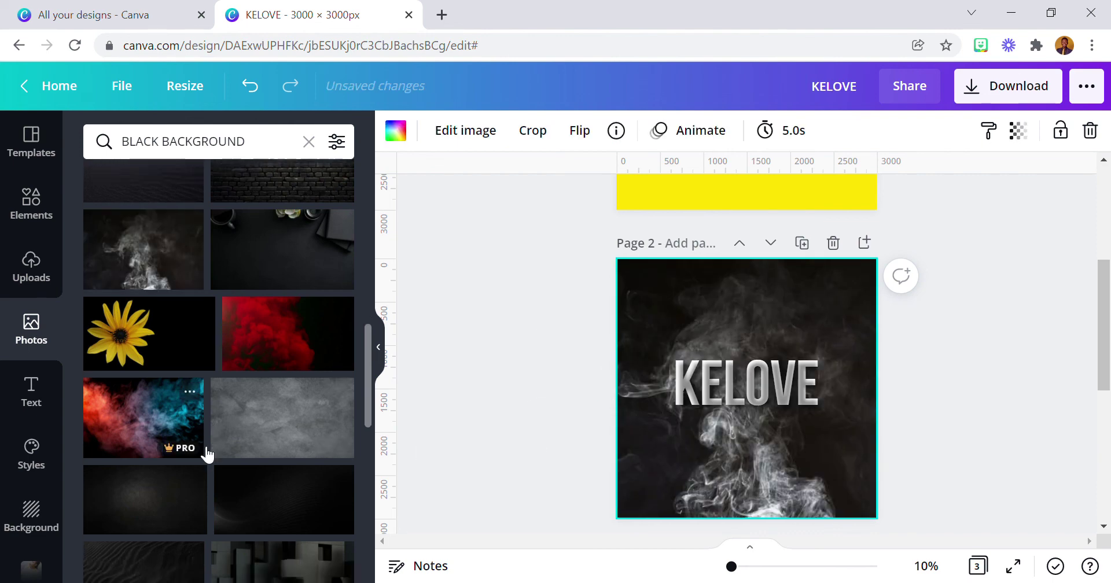
{"action": "left_click_drag", "start_coordinate": [262, 202], "coordinate": [593, 320]}
- Apply the crumpled black fabric photo as the page background
{"action": "scroll", "coordinate": [266, 439], "scroll_direction": "down", "scroll_amount": 4}
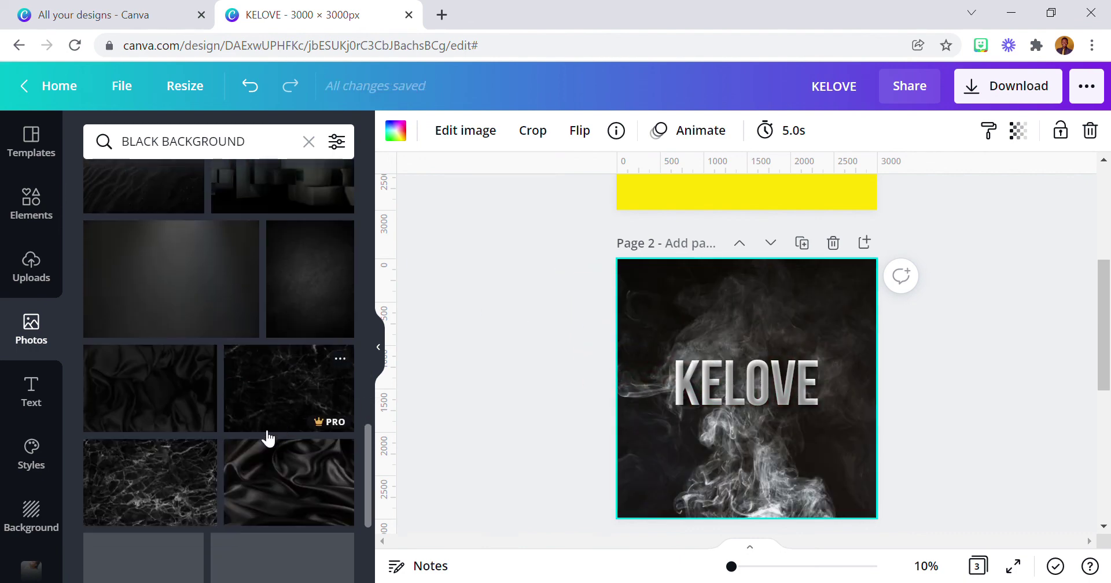
{"action": "left_click_drag", "start_coordinate": [184, 415], "coordinate": [621, 327]}
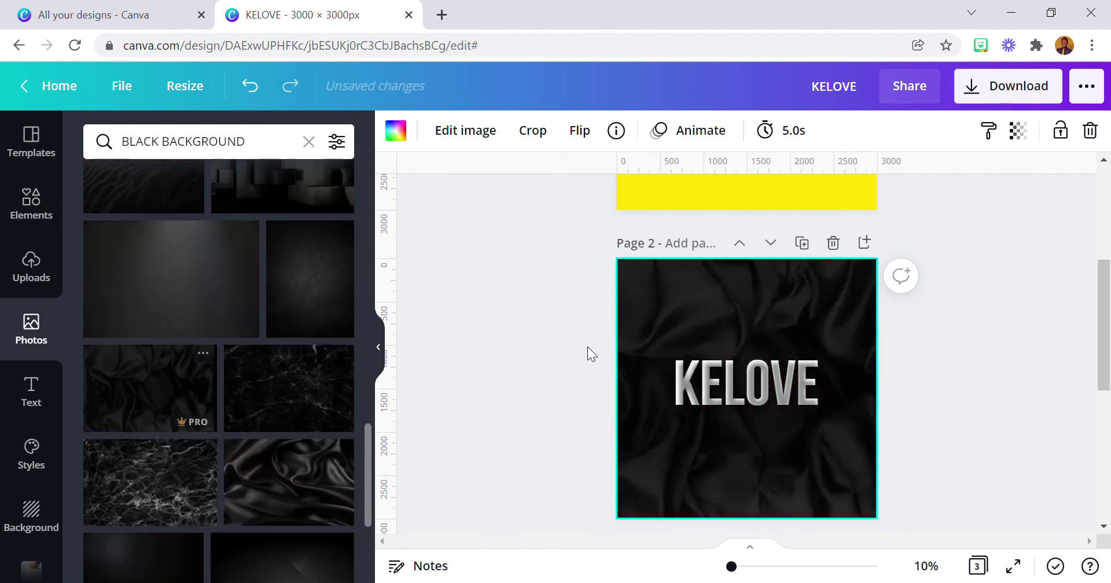
{"action": "left_click", "coordinate": [543, 381]}
{"action": "scroll", "coordinate": [569, 386], "scroll_direction": "down", "scroll_amount": 3}
{"action": "scroll", "coordinate": [569, 382], "scroll_direction": "up", "scroll_amount": 2}
{"action": "scroll", "coordinate": [573, 383], "scroll_direction": "down", "scroll_amount": 2}
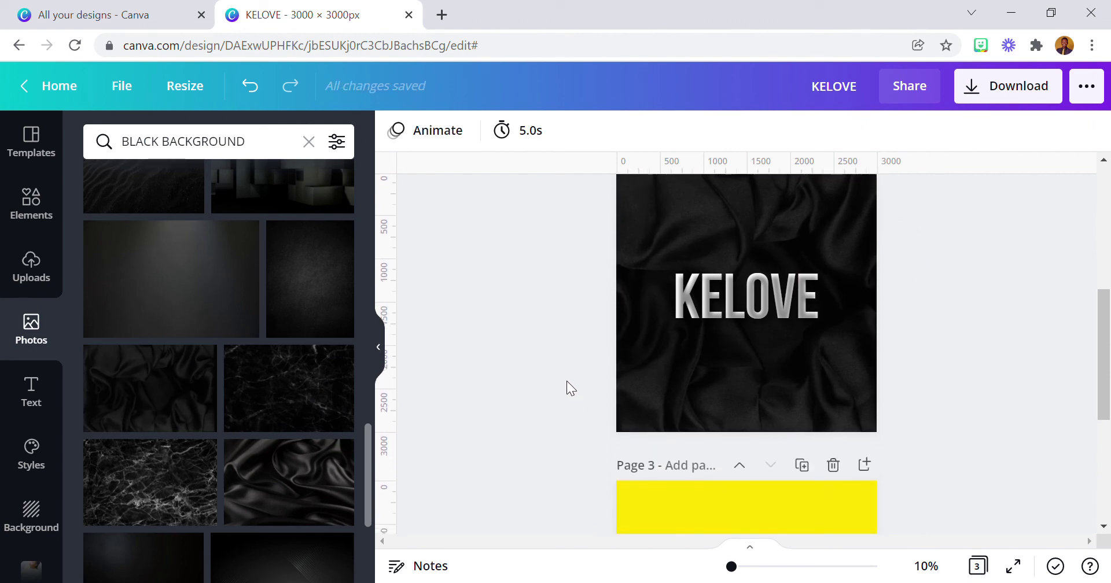